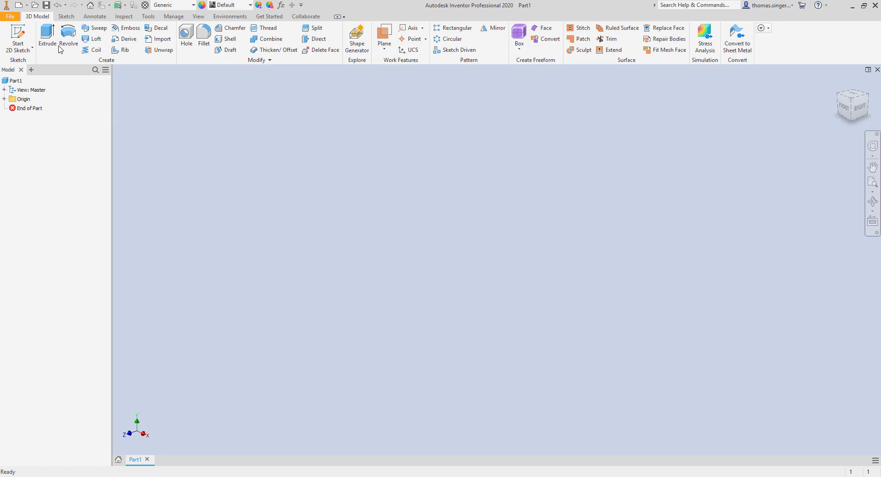
Start a new 2D sketch placed on the XY plane
click(17, 31)
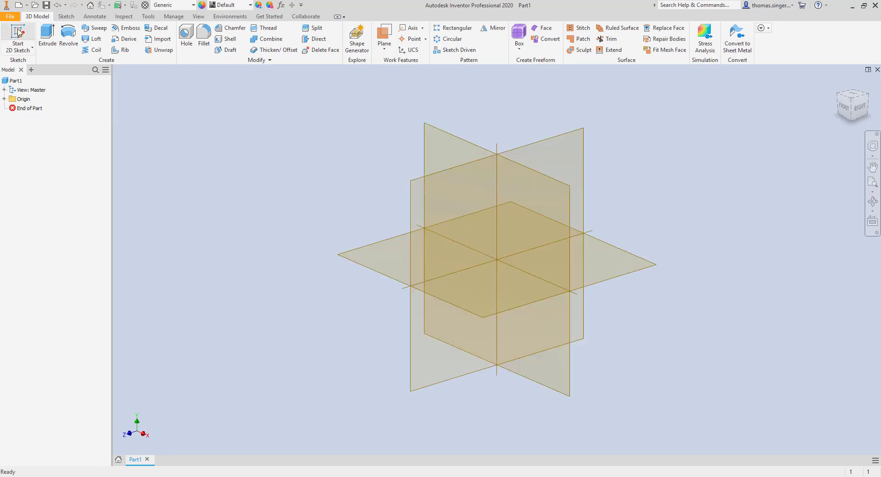
click(451, 147)
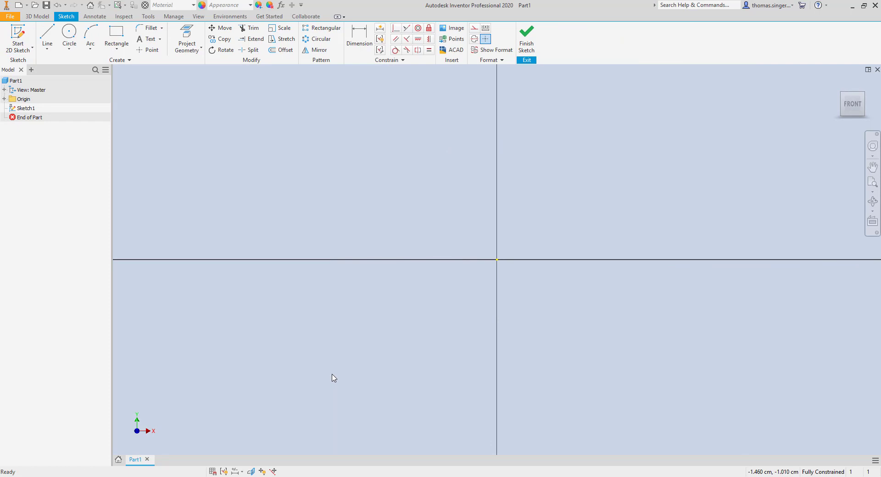
Draw a closed line outline with slanted right edges and a small base notch on the axis
click(47, 36)
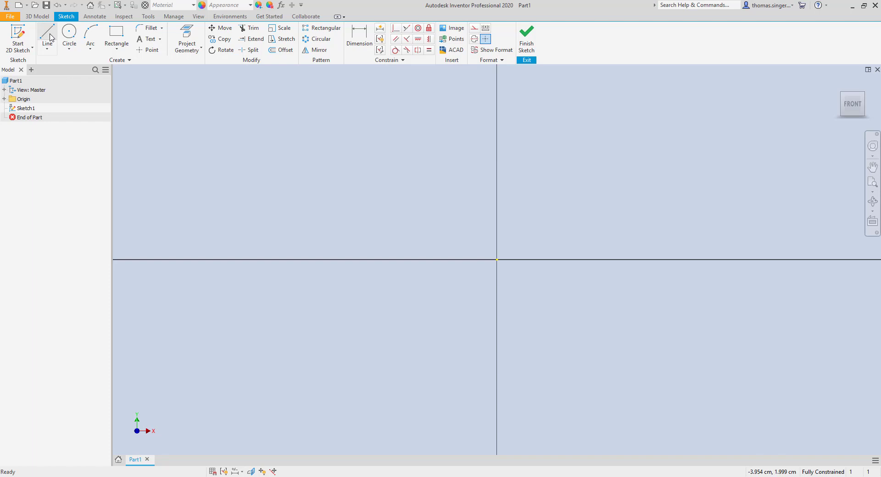
click(626, 259)
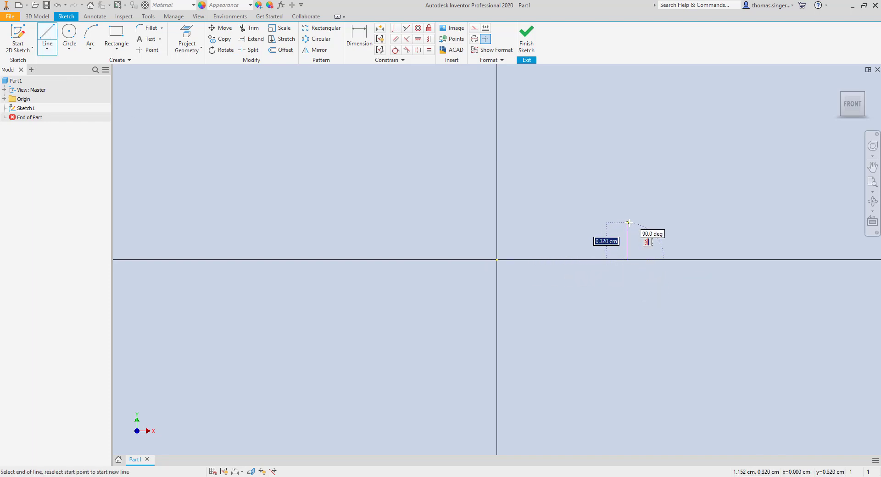
click(663, 214)
click(663, 187)
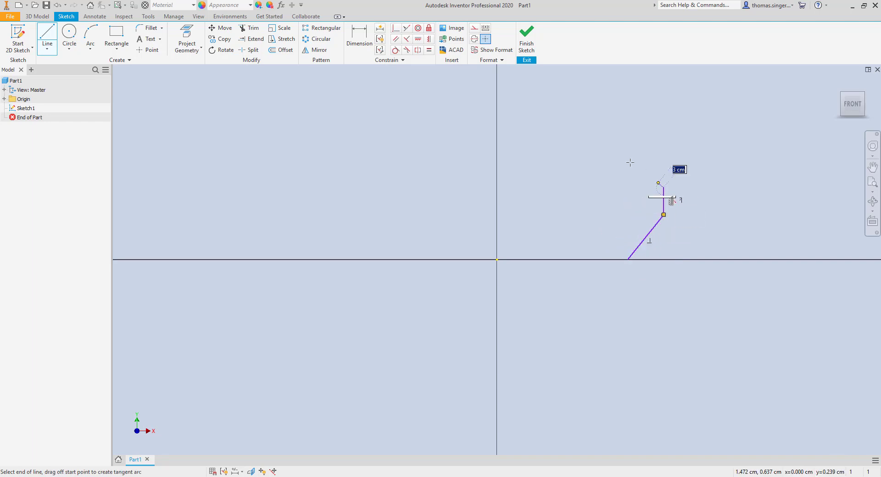
click(615, 155)
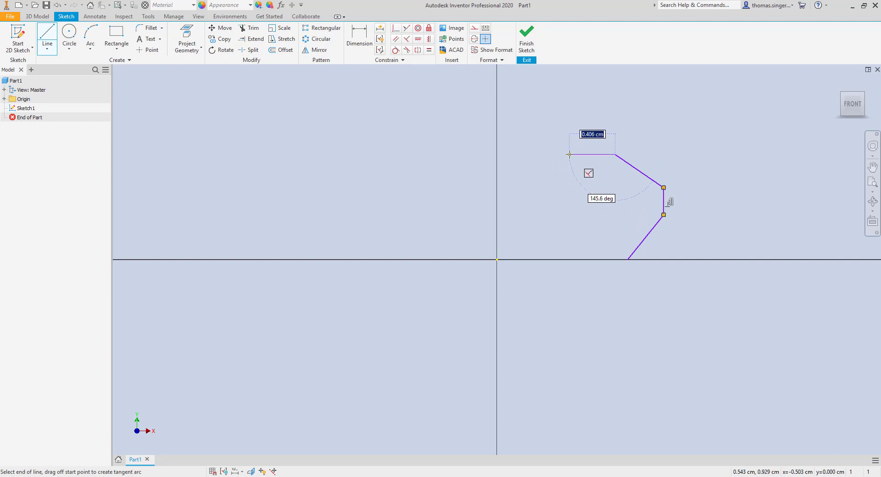
click(558, 154)
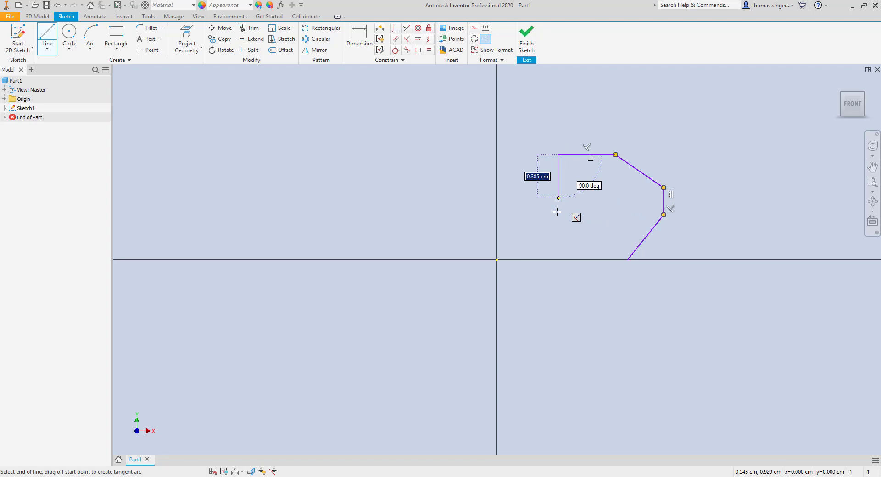
click(558, 260)
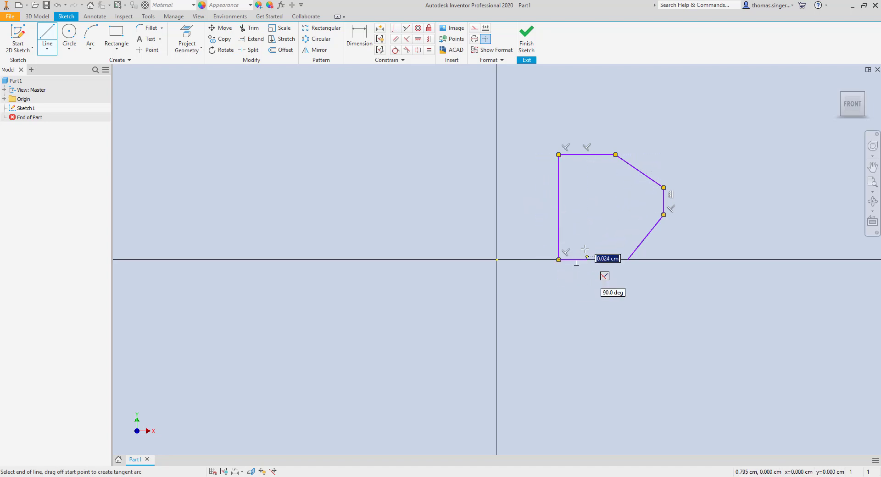
click(587, 234)
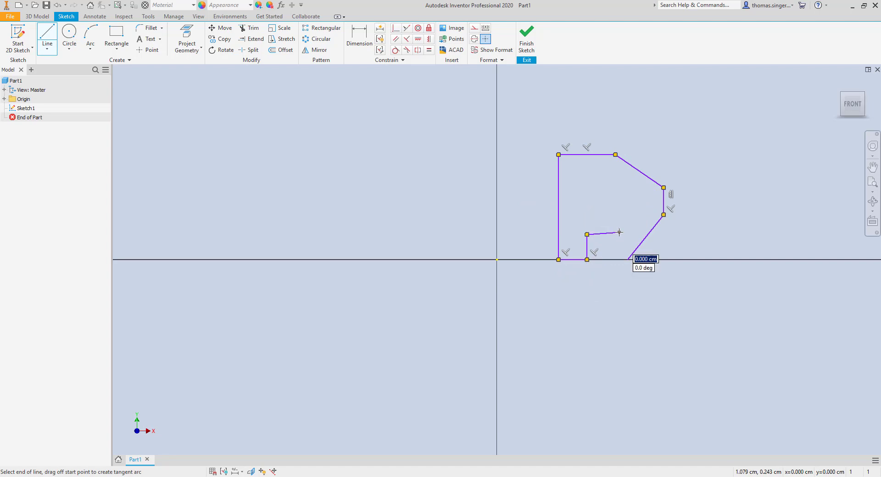
click(619, 260)
click(627, 260)
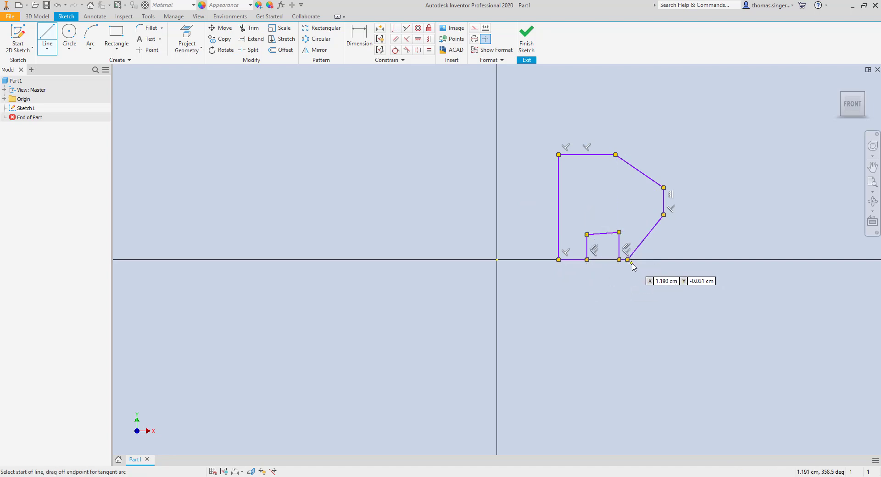
right_click(631, 263)
click(664, 266)
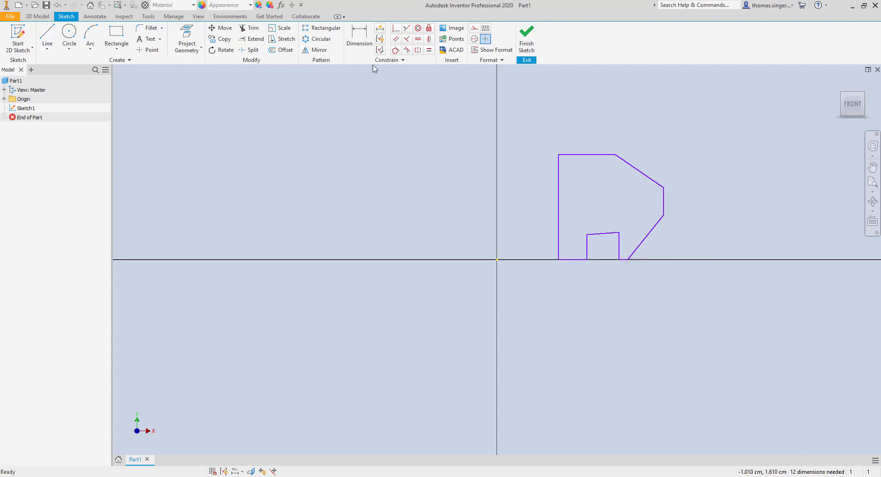
Make the notch's top edge perpendicular to its side, cancelling the over-constraining parallel attempt
click(407, 39)
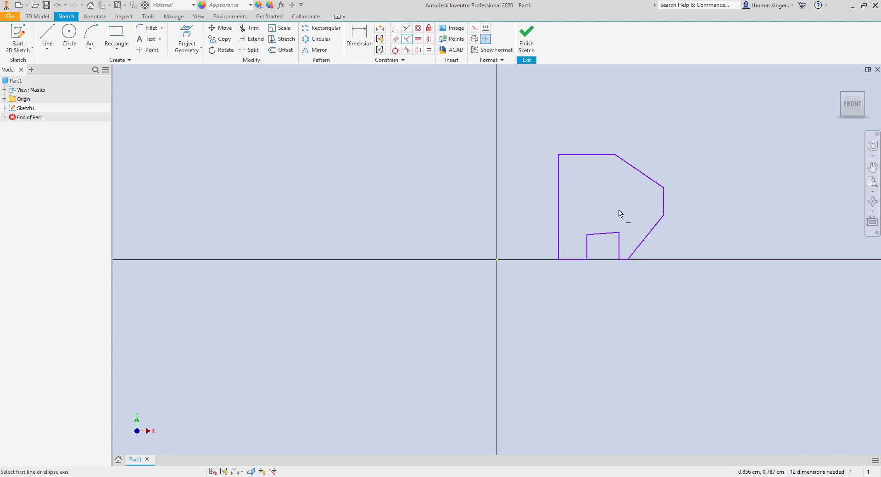
click(613, 234)
click(619, 245)
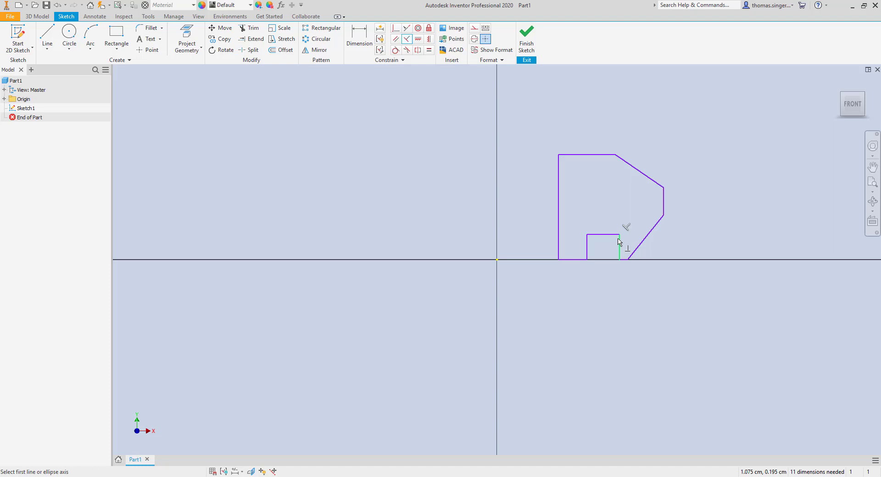
click(587, 244)
click(574, 259)
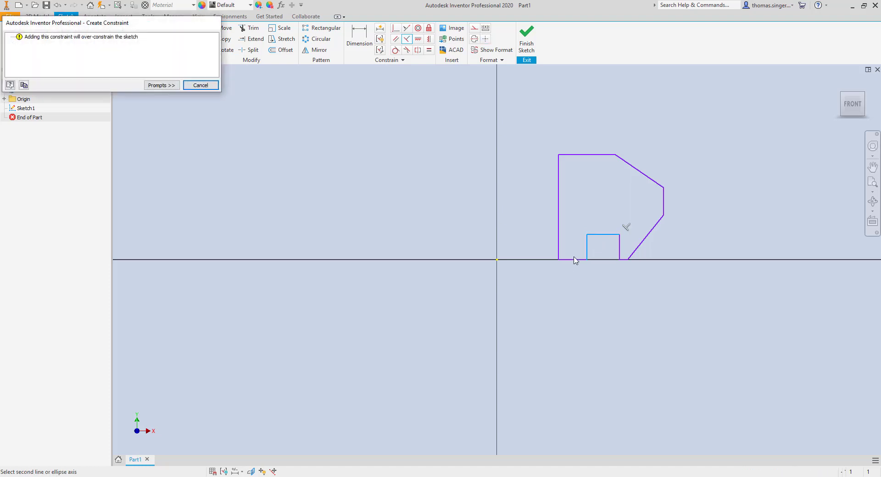
click(200, 85)
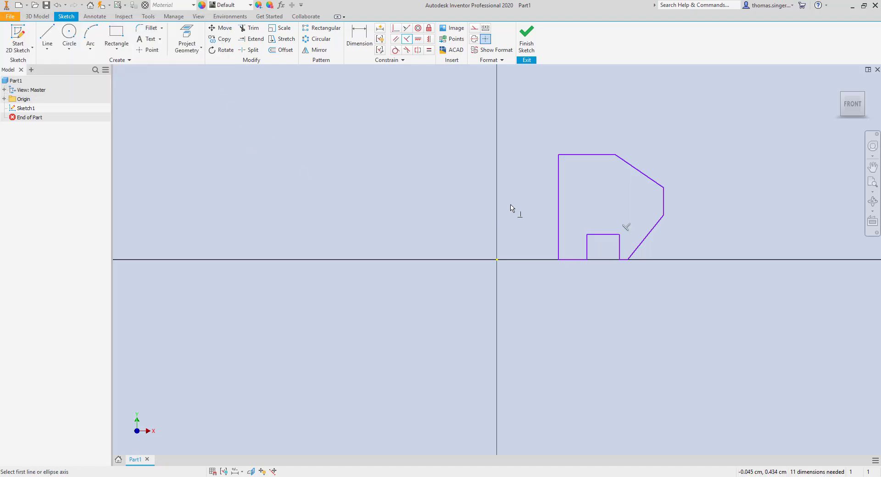
click(366, 38)
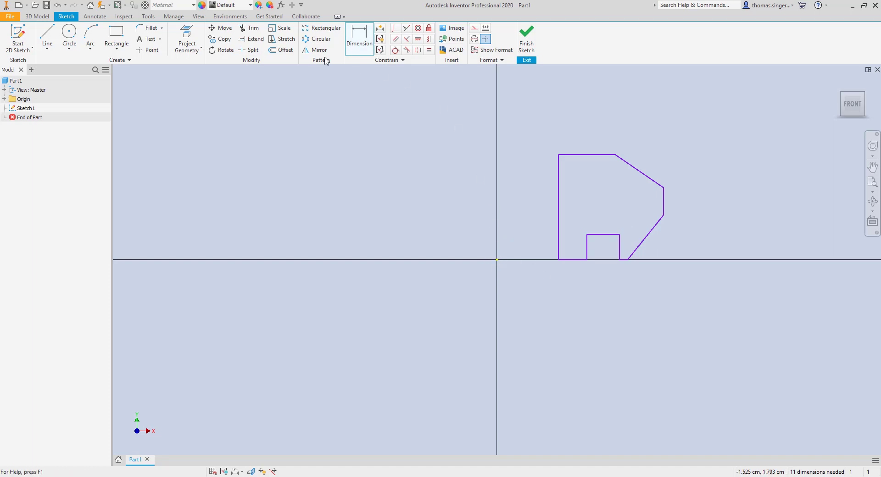
Draw a vertical line up from the sketch origin and convert it to a centerline
click(47, 38)
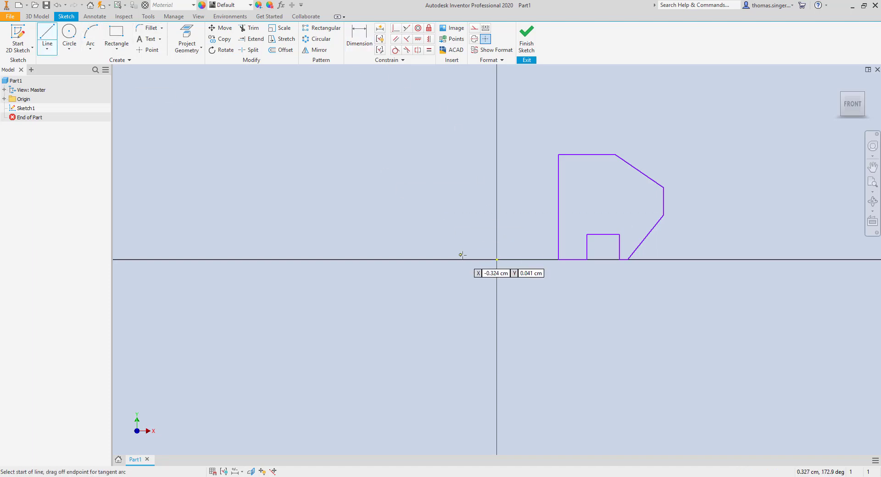
click(497, 259)
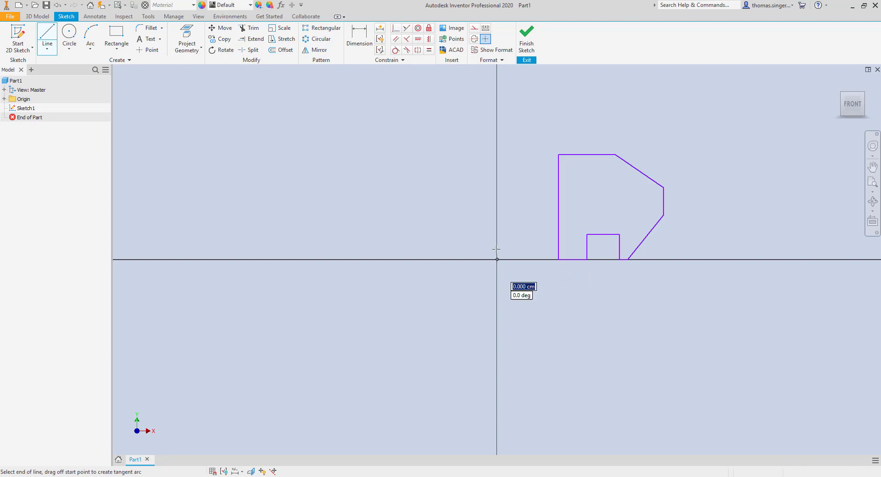
click(496, 129)
right_click(496, 129)
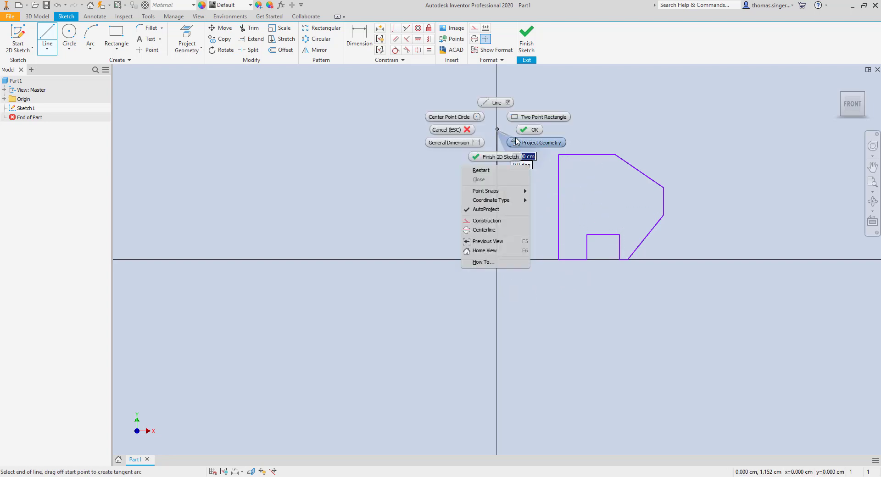
click(531, 130)
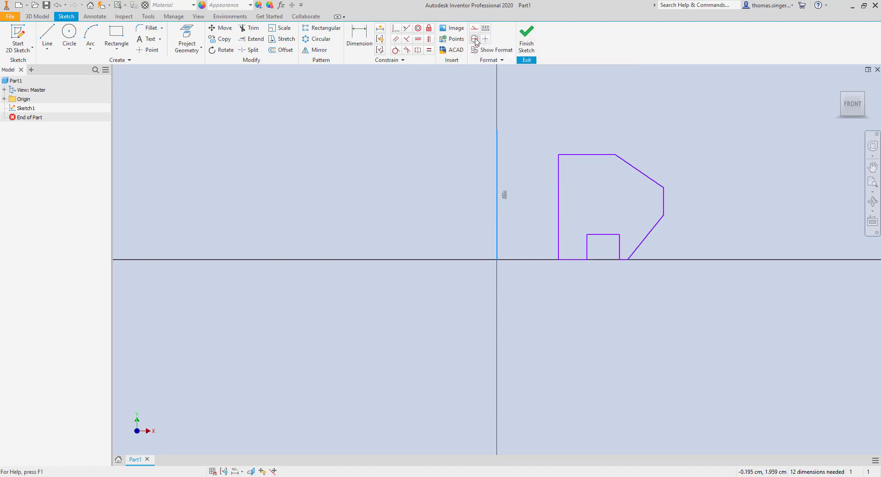
click(475, 39)
Dimension the inner diameter from the centerline to the left edge as Ø1
click(367, 44)
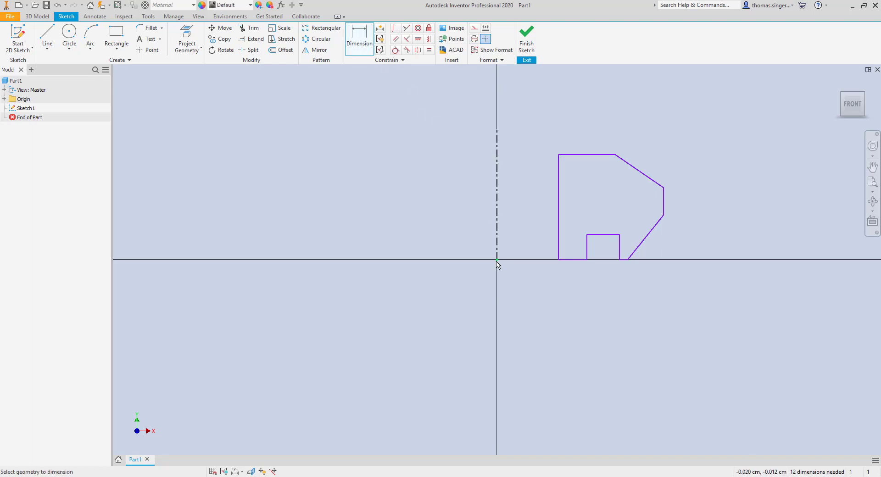
click(497, 260)
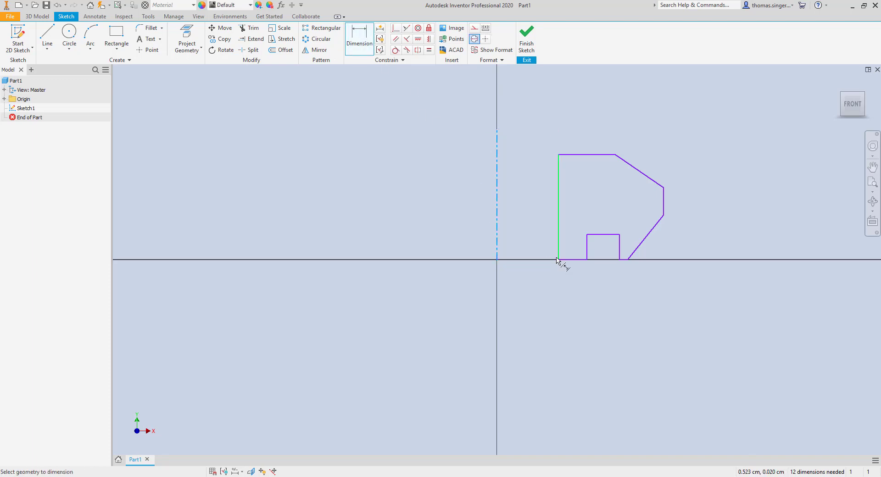
click(558, 258)
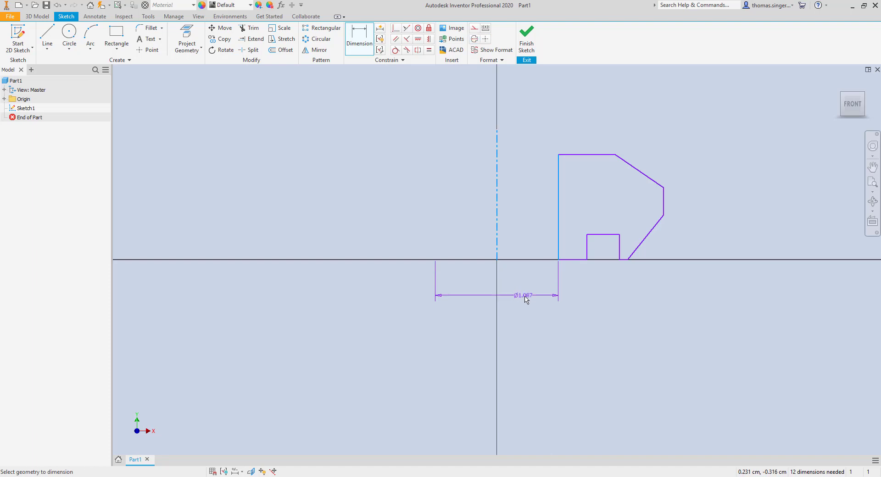
click(526, 299)
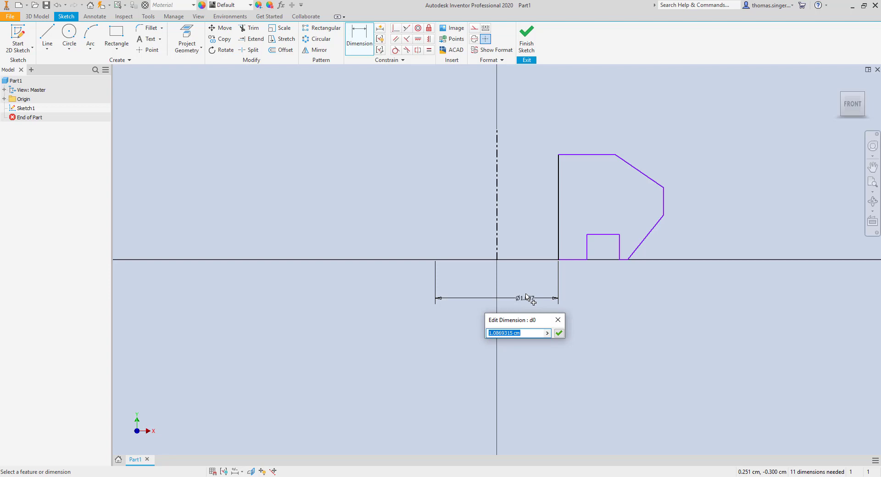
text(1.0)
key(Return)
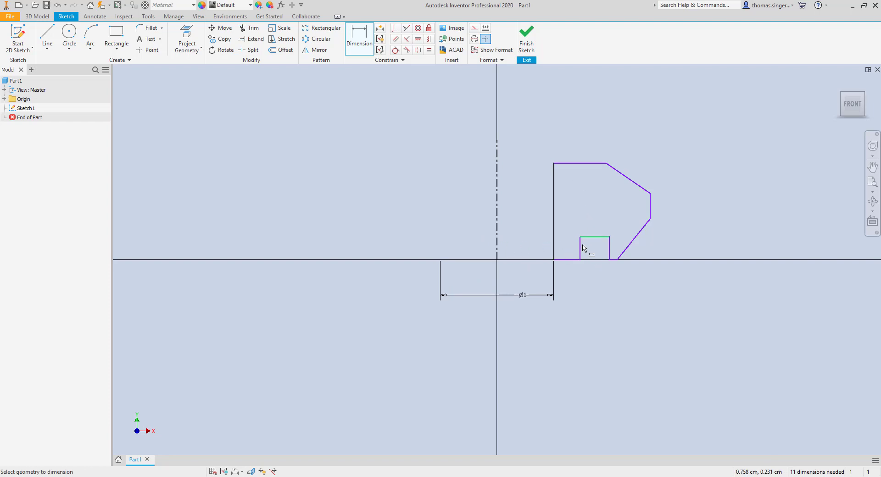
Dimension the notch offset as 0.4 and the notch width as 0.25
click(568, 260)
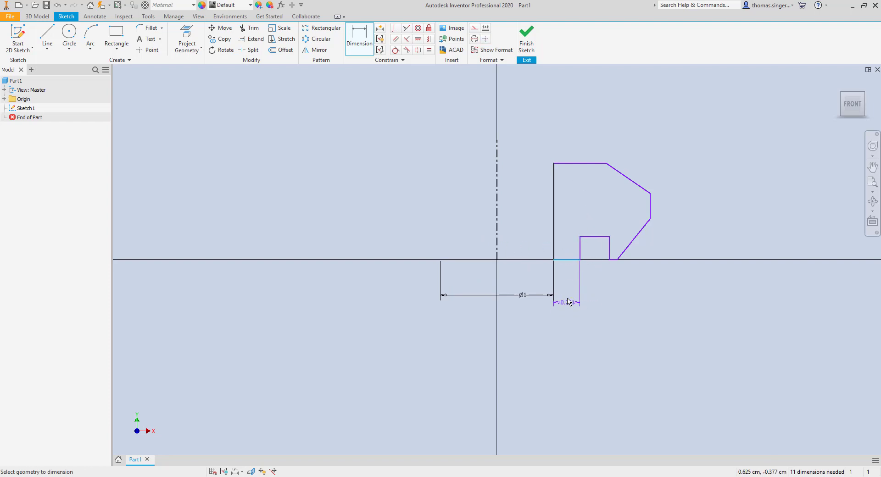
click(569, 299)
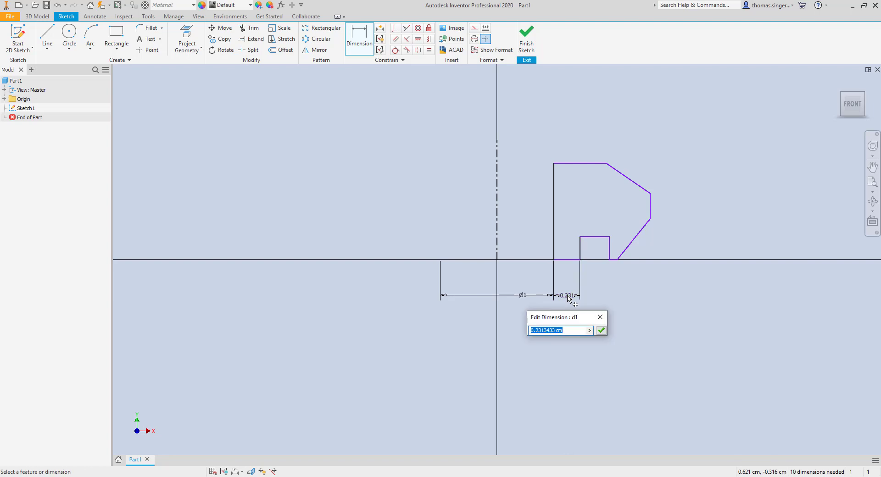
text(.4)
key(Return)
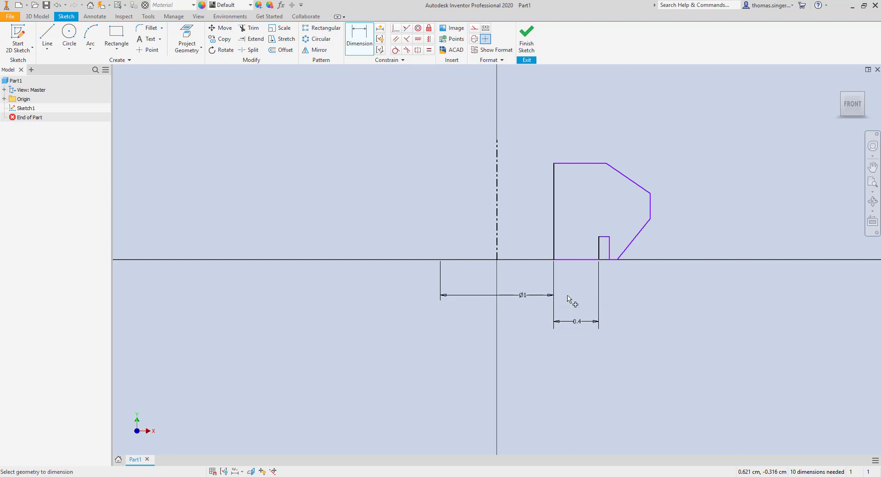
click(609, 252)
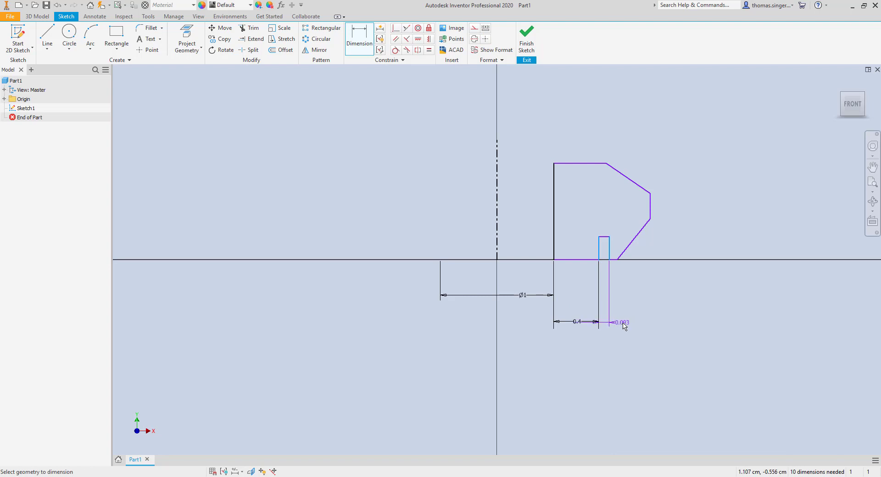
click(623, 323)
text(.25)
key(Return)
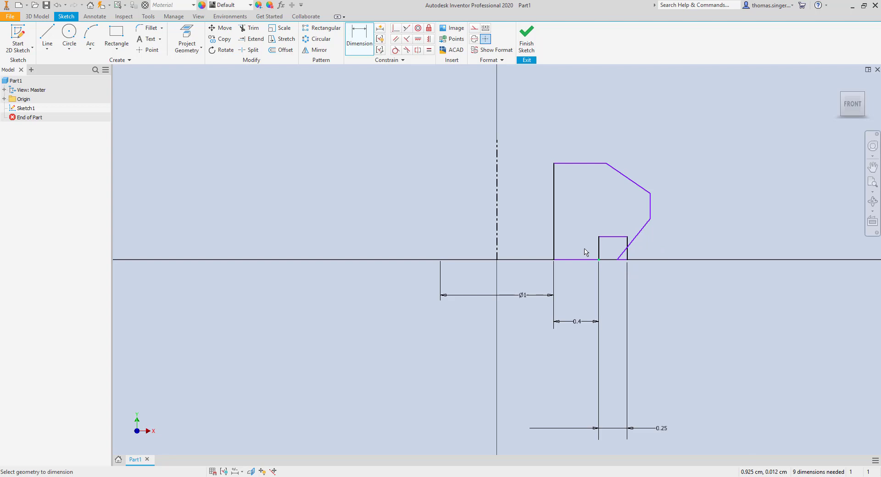
Exit dimensioning and drag the lower slanted line's end further right
right_click(675, 248)
click(704, 247)
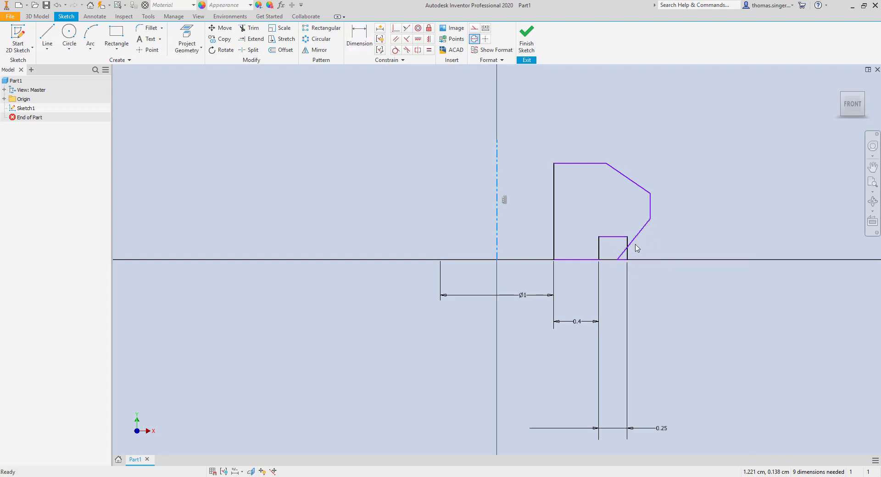
mouse_move(634, 240)
mouse_down()
mouse_move(657, 242)
mouse_move(651, 225)
mouse_up()
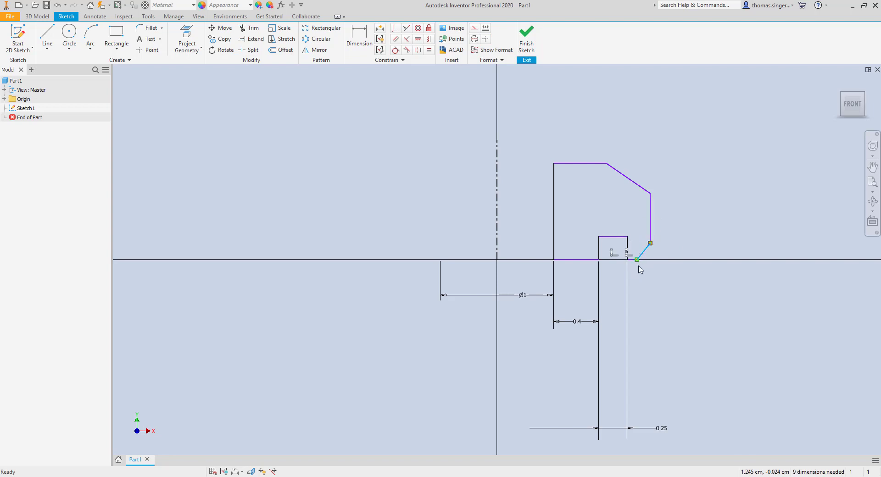
scroll(636, 271, up, 3)
scroll(636, 271, down, 2)
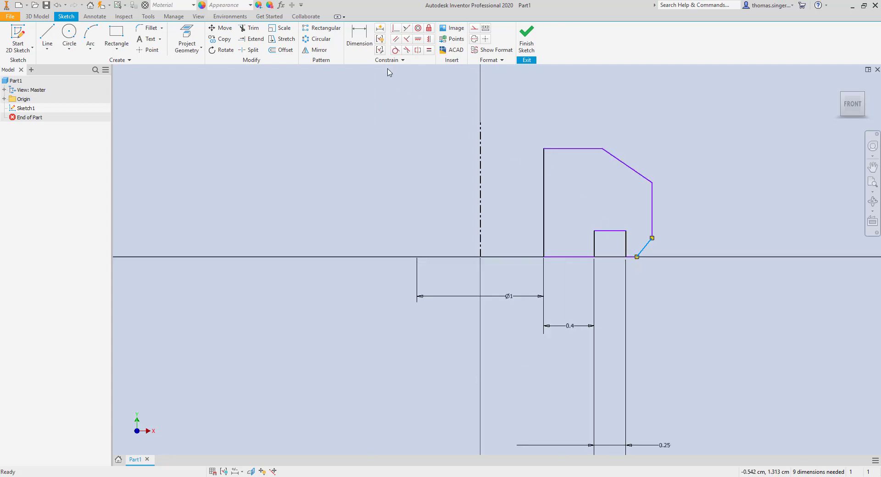
Dimension the bottom segment 0.25, profile height 1 and top line 0.625
key(d)
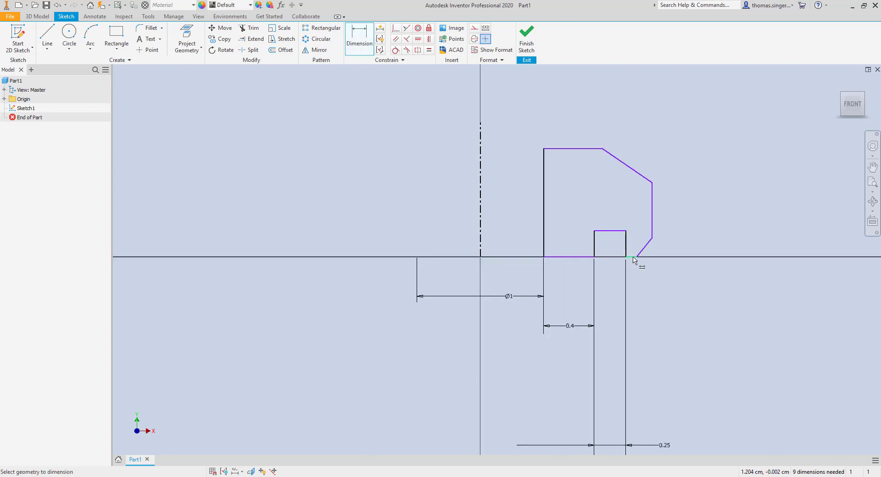
click(631, 258)
click(662, 332)
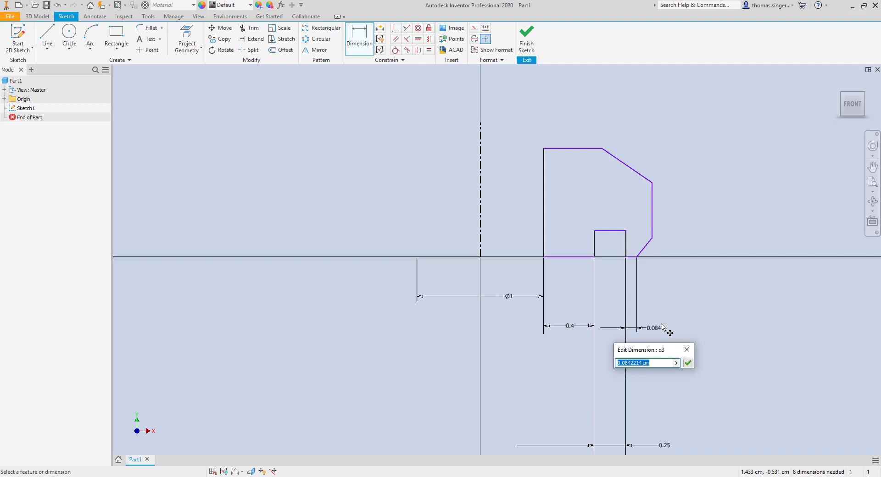
text(.25)
key(Return)
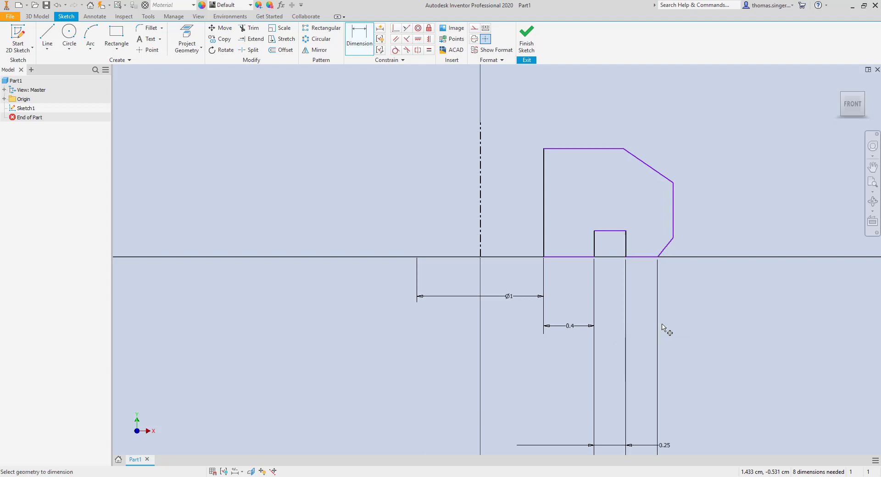
click(544, 185)
click(388, 186)
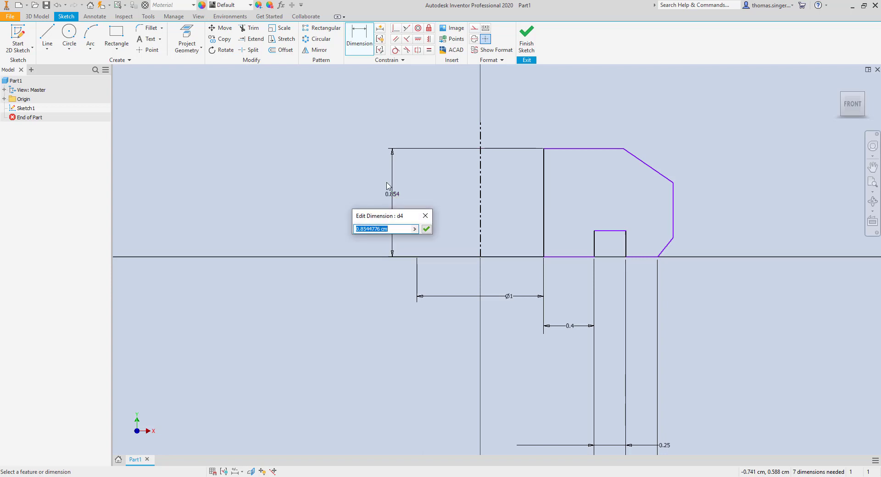
text(1)
key(Return)
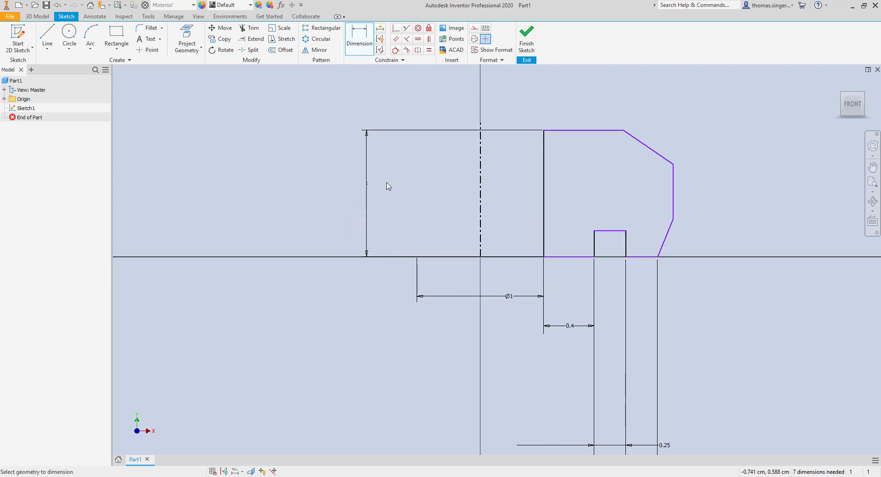
click(581, 135)
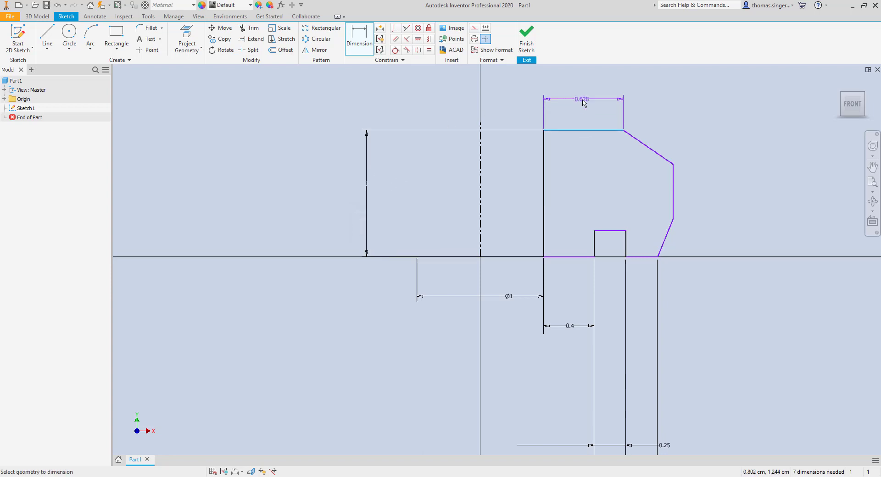
click(583, 102)
text(.6)
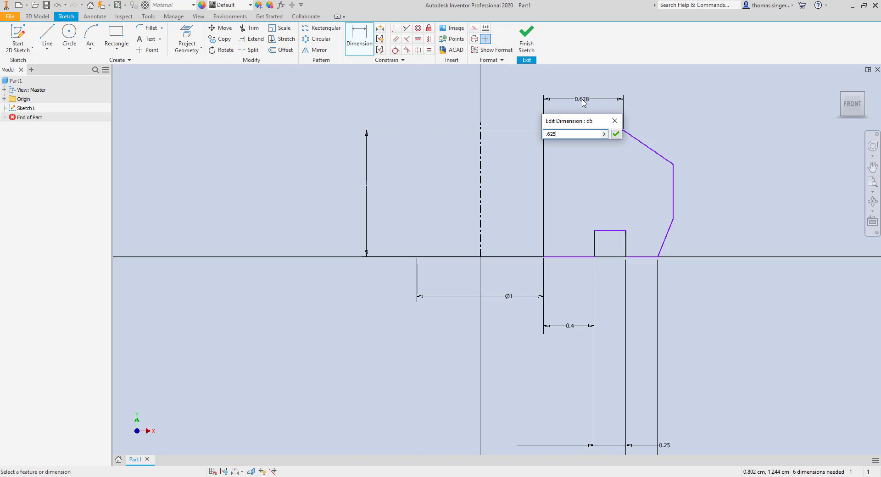
text(25)
key(Return)
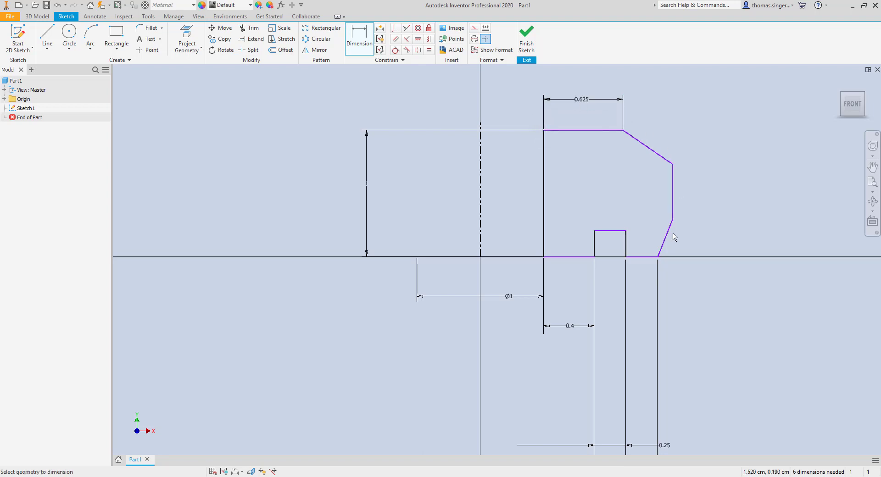
Dimension the chamfer angle 145°, right edge 0.5 and notch rectangle height 0.25
click(617, 131)
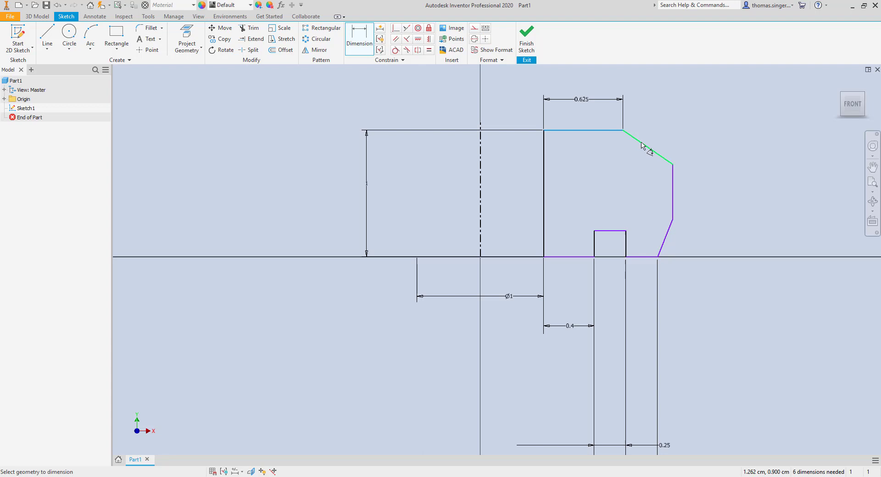
click(642, 145)
click(612, 156)
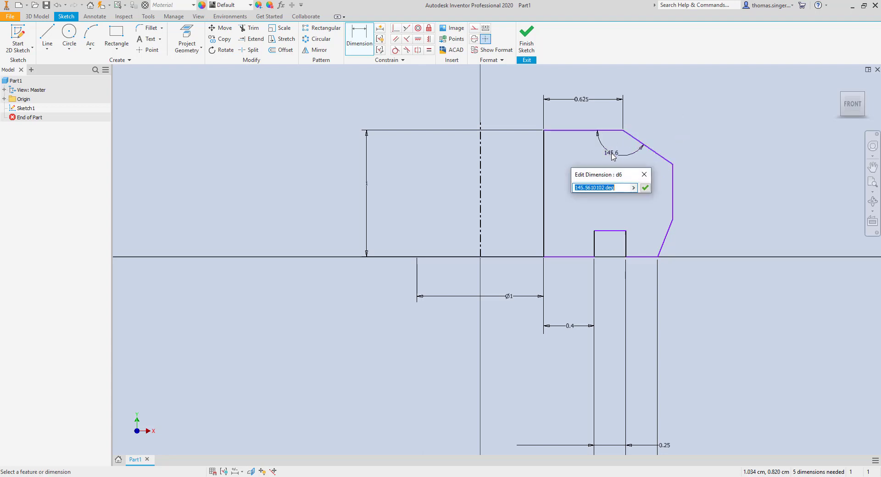
text(145)
key(Return)
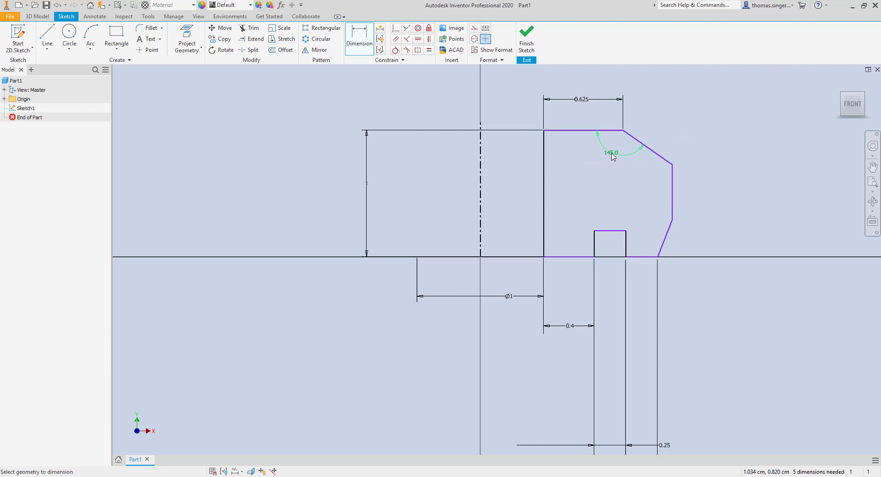
click(672, 199)
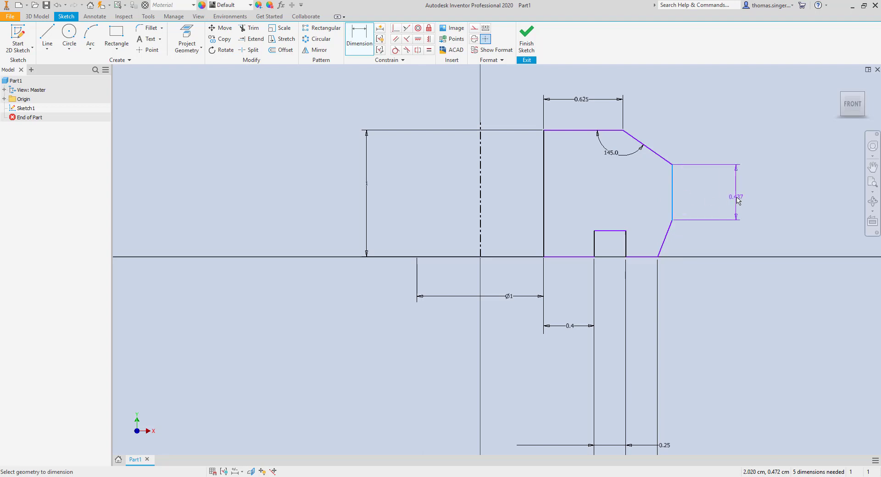
click(736, 195)
text(0.5)
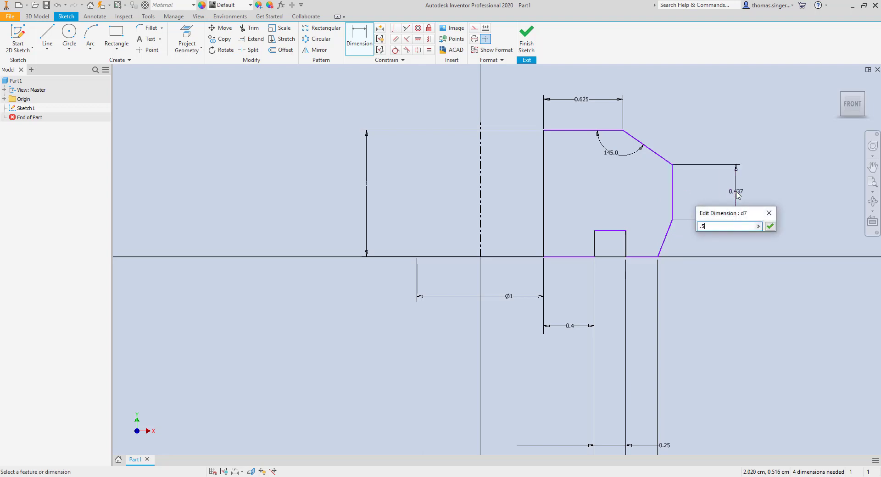
key(Return)
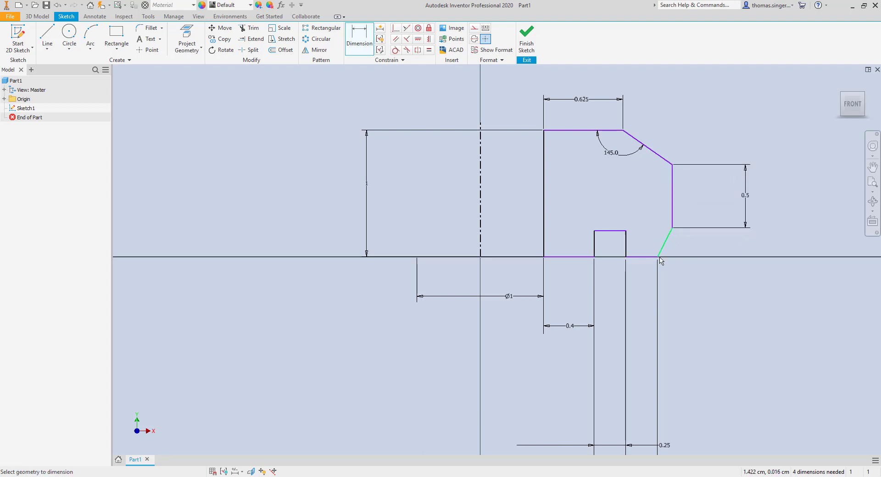
click(611, 231)
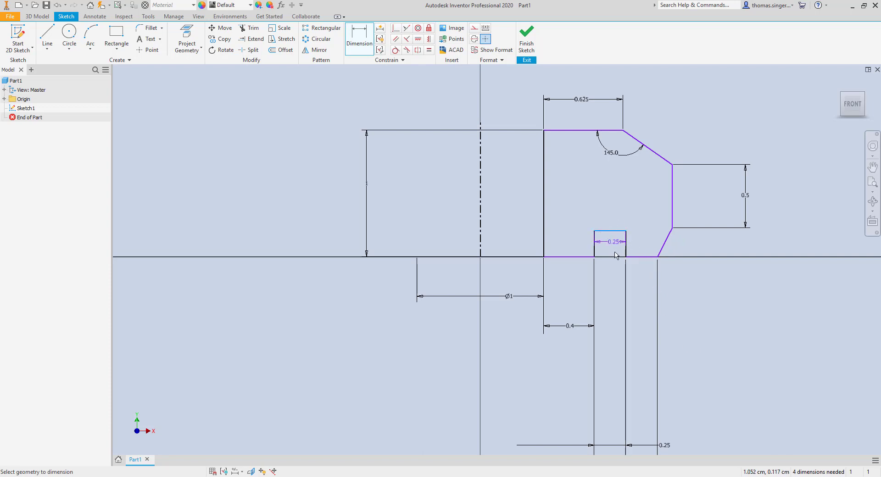
click(644, 258)
click(717, 247)
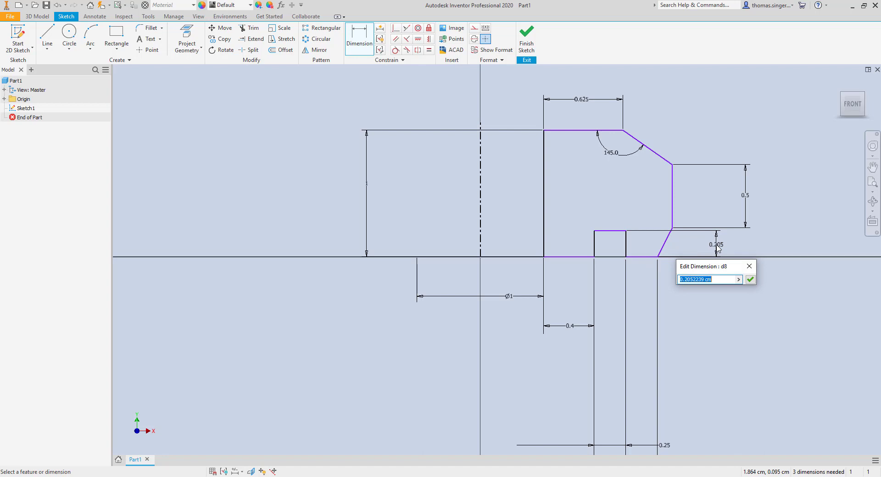
text(0.25)
key(Return)
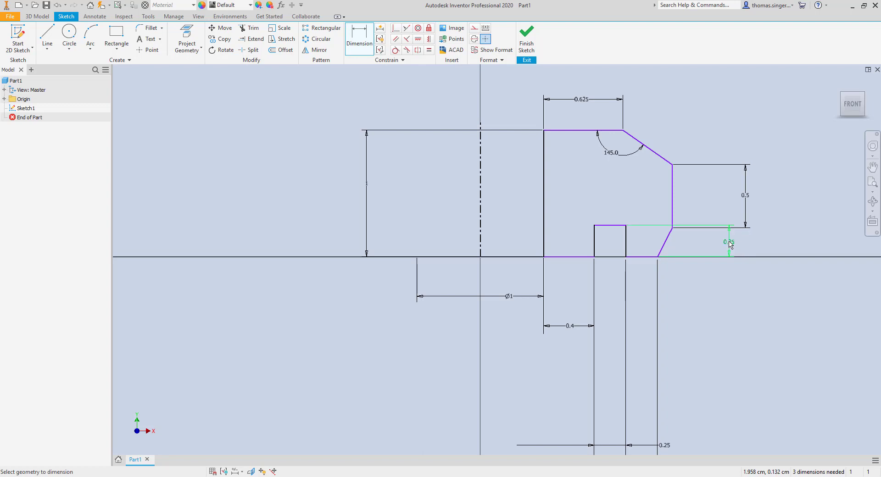
Finish dimensioning and place the two 0.25 dimensions below the profile
right_click(730, 245)
key(Escape)
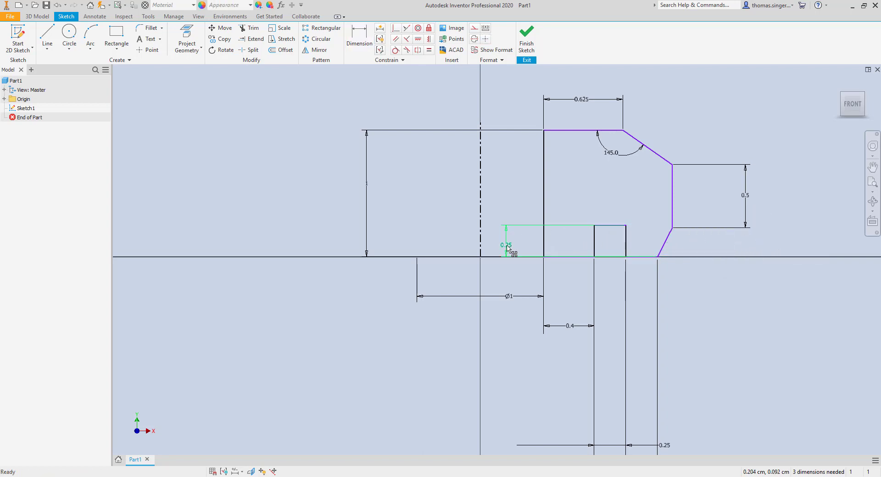
click(509, 246)
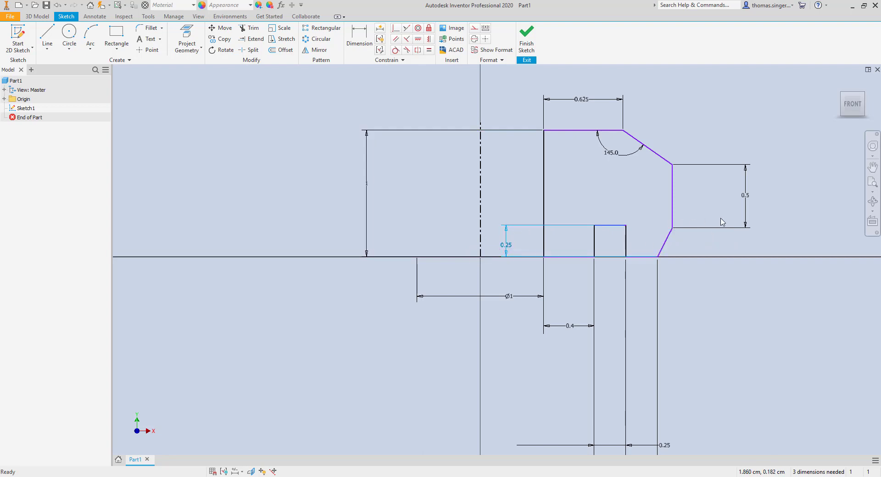
click(657, 447)
scroll(702, 416, up, 5)
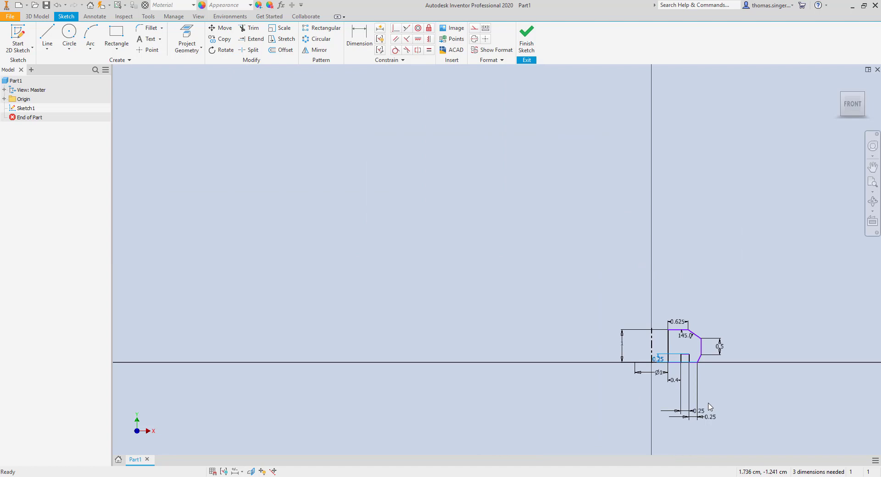
scroll(710, 406, down, 3)
right_click(667, 420)
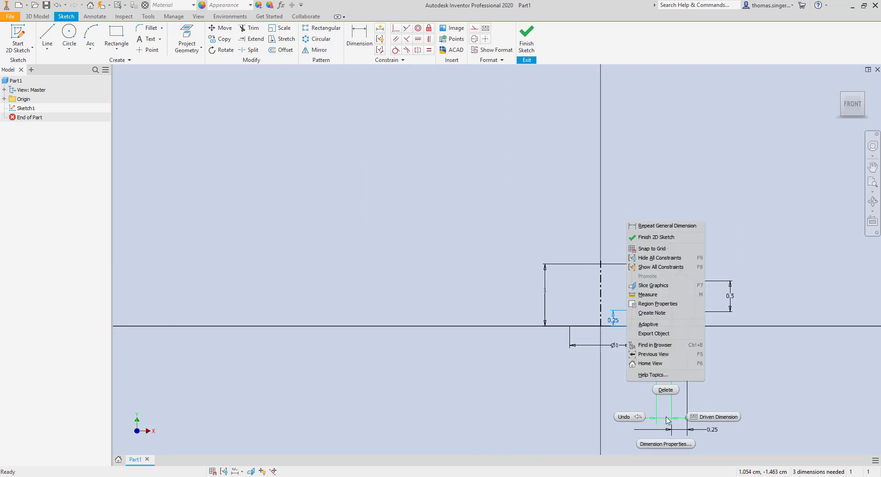
click(666, 418)
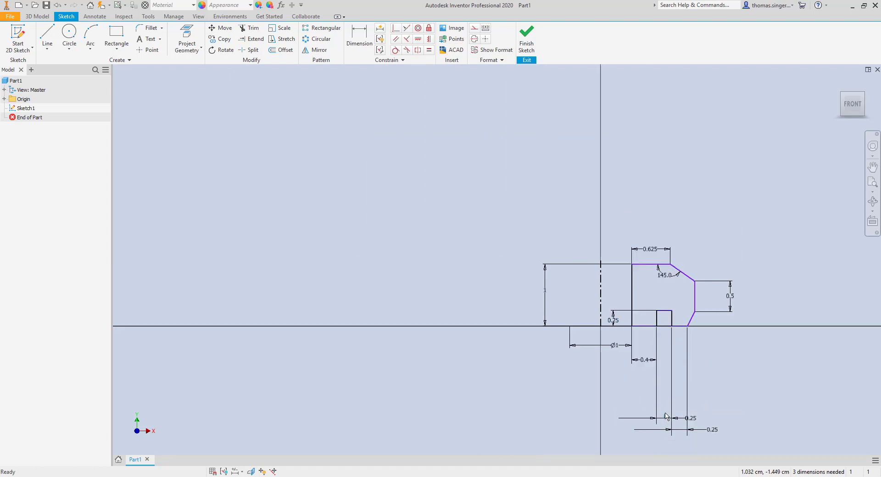
Move both 0.25 dimensions up toward the profile and slide one's text left
click(677, 417)
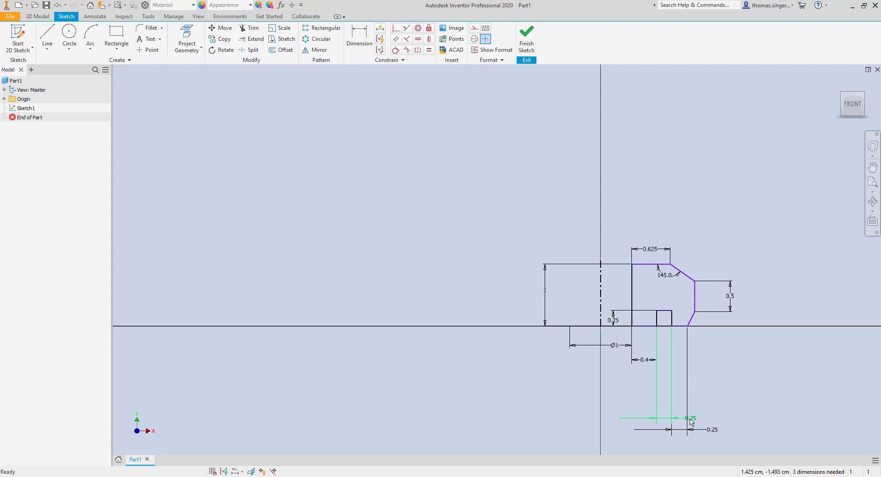
click(691, 422)
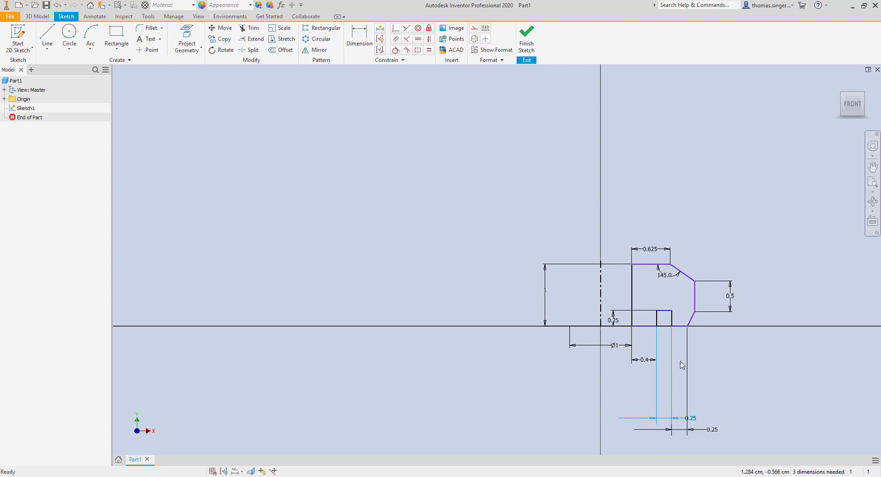
click(693, 421)
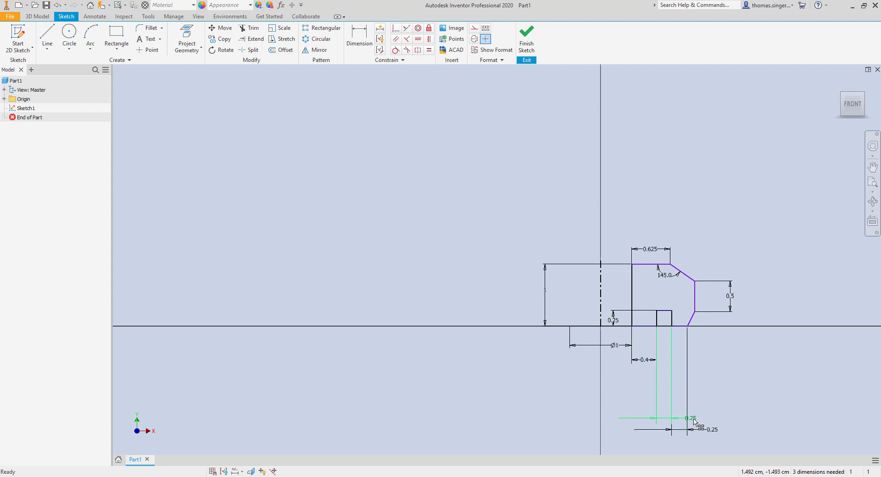
drag(694, 421, 696, 370)
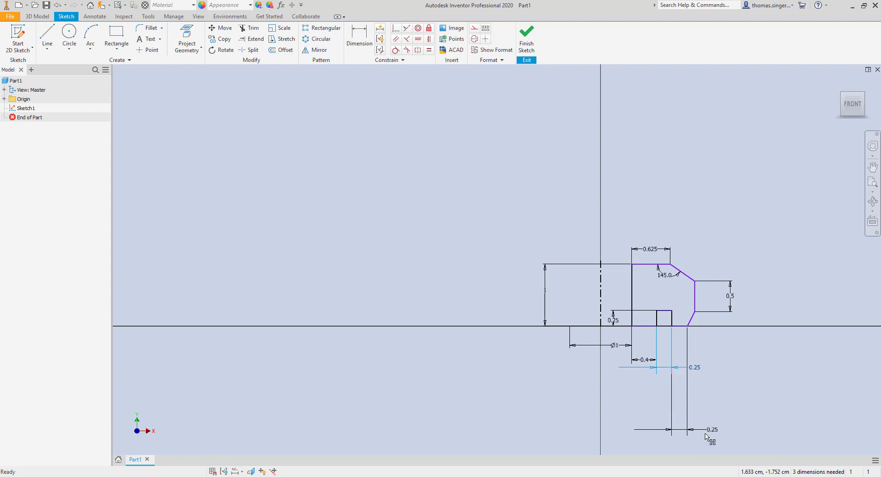
drag(720, 435, 713, 376)
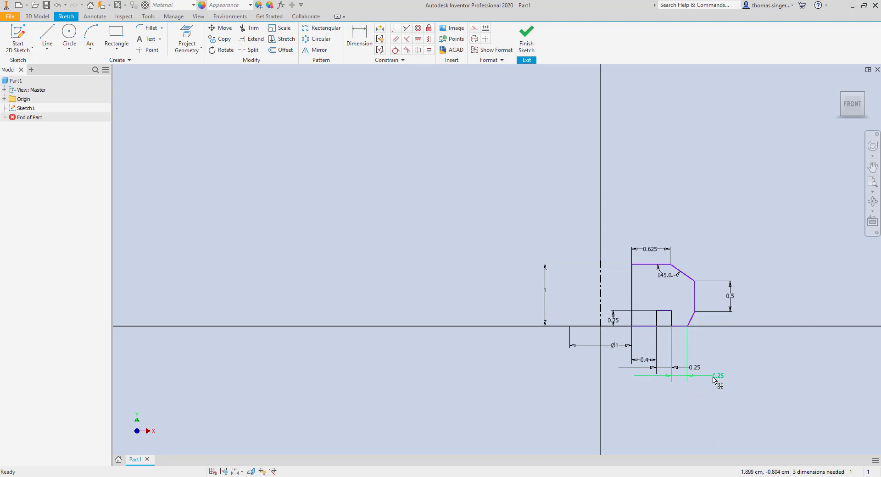
scroll(670, 377, up, 3)
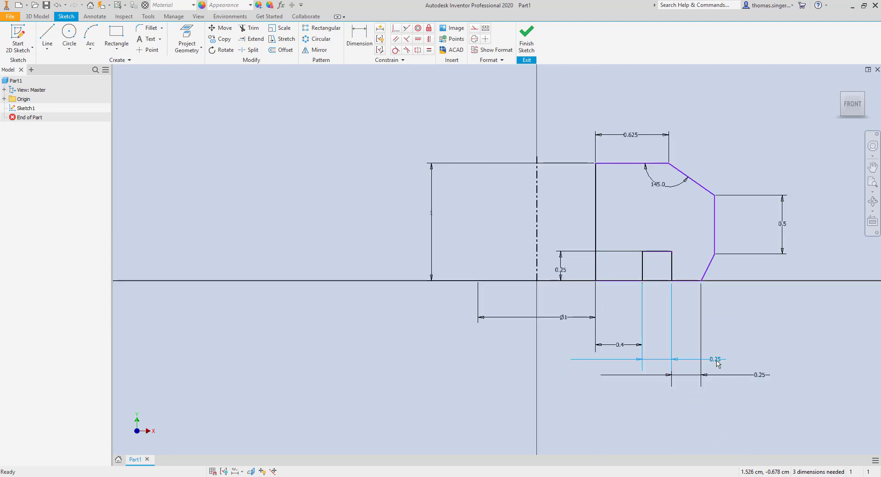
drag(718, 364, 579, 362)
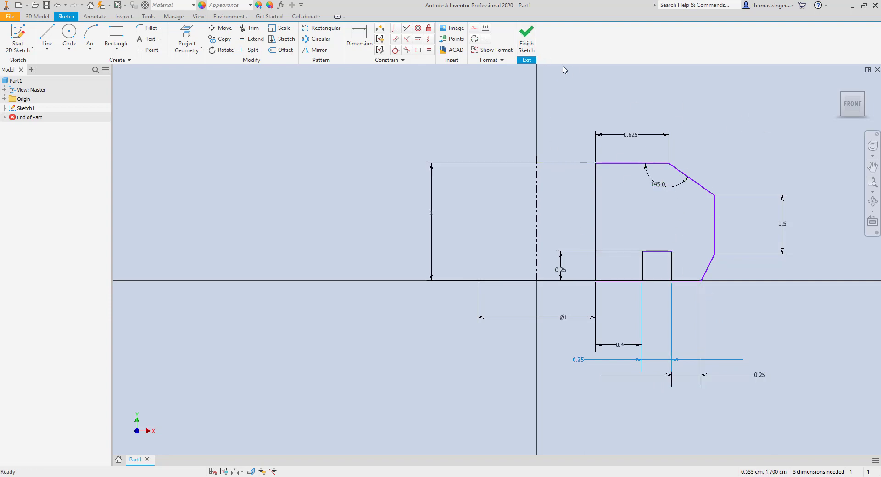
Finish the sketch and revolve the profile a full 360° about the centerline
click(526, 39)
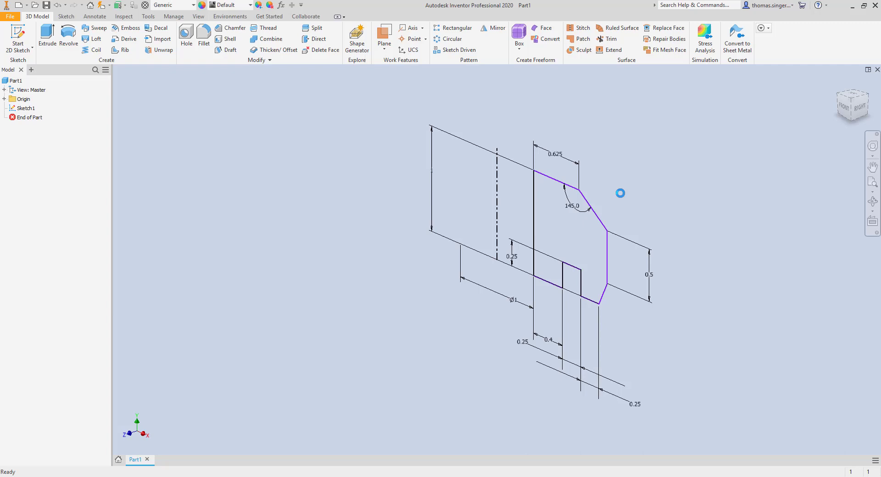
click(69, 34)
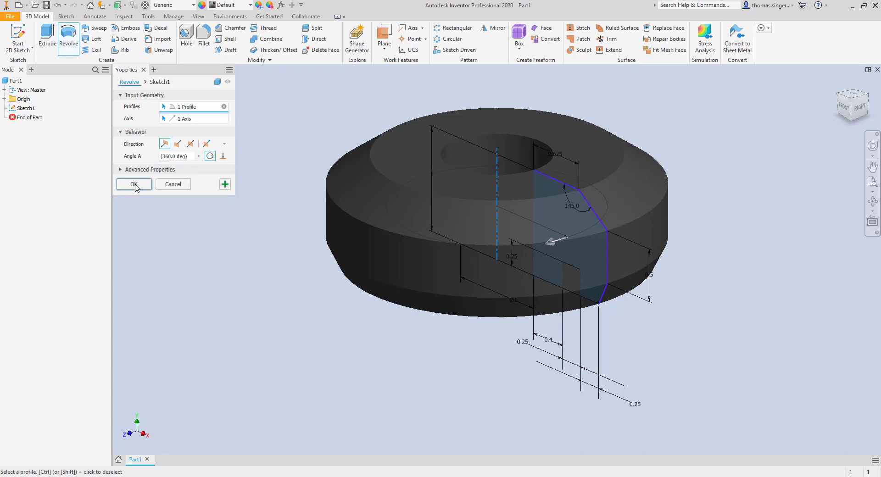
click(135, 184)
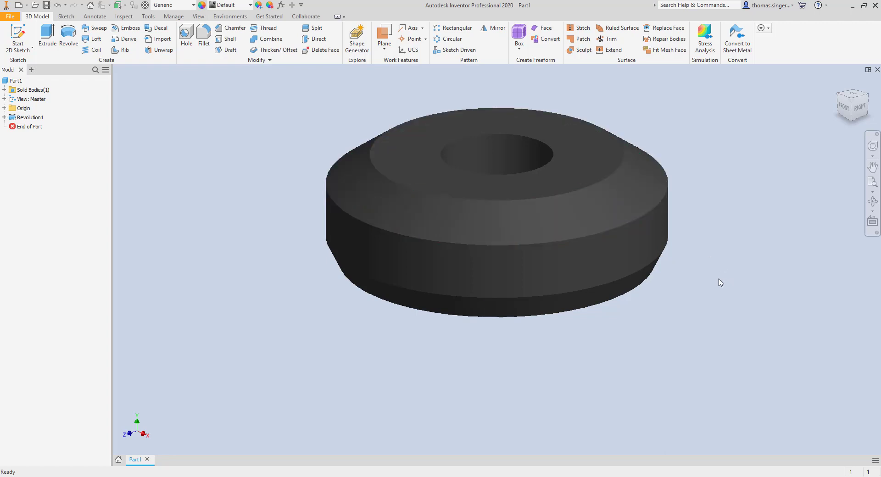
scroll(700, 283, down, 3)
middle_drag(704, 285, 588, 296)
scroll(585, 279, up, 4)
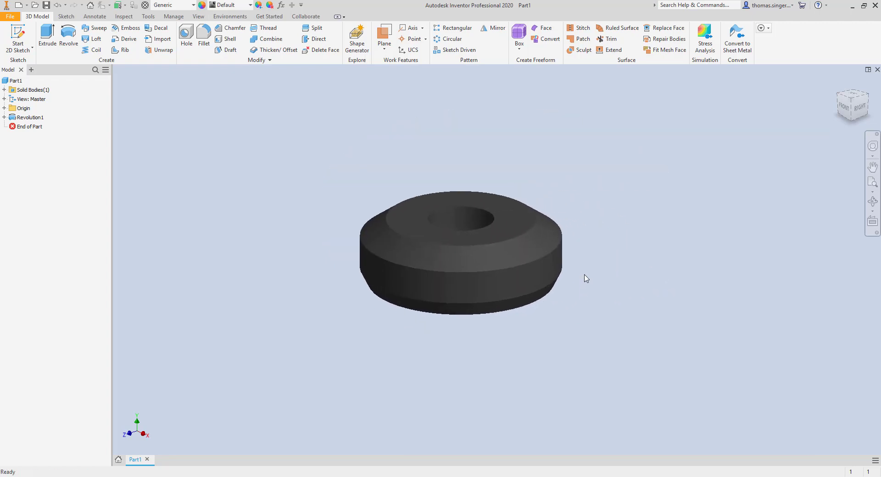
middle_drag(624, 257, 717, 255)
scroll(639, 222, down, 2)
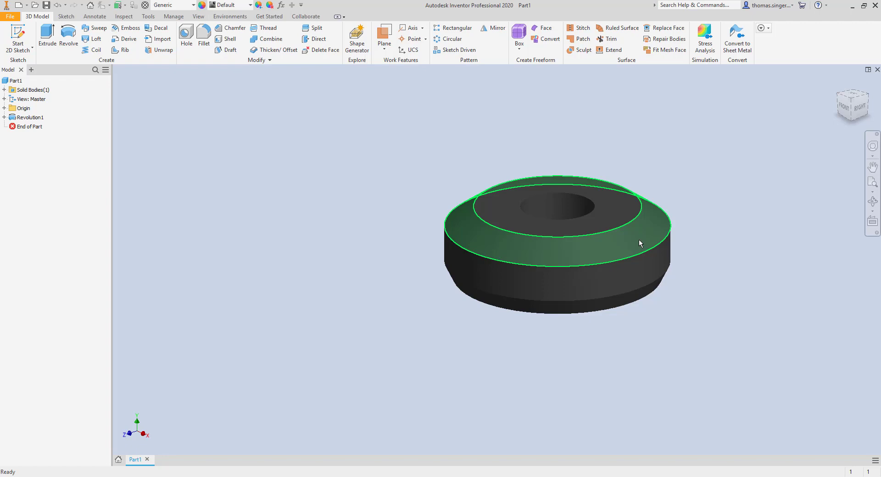
scroll(702, 214, down, 2)
scroll(694, 217, up, 6)
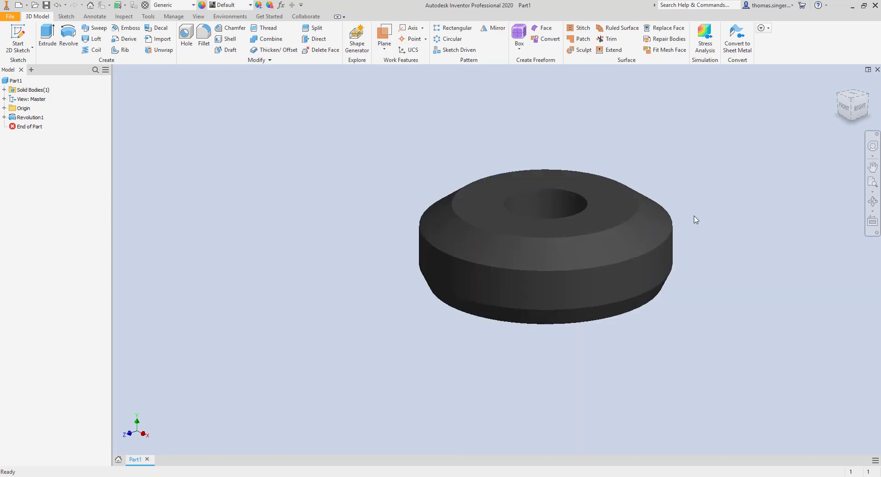
scroll(695, 219, down, 2)
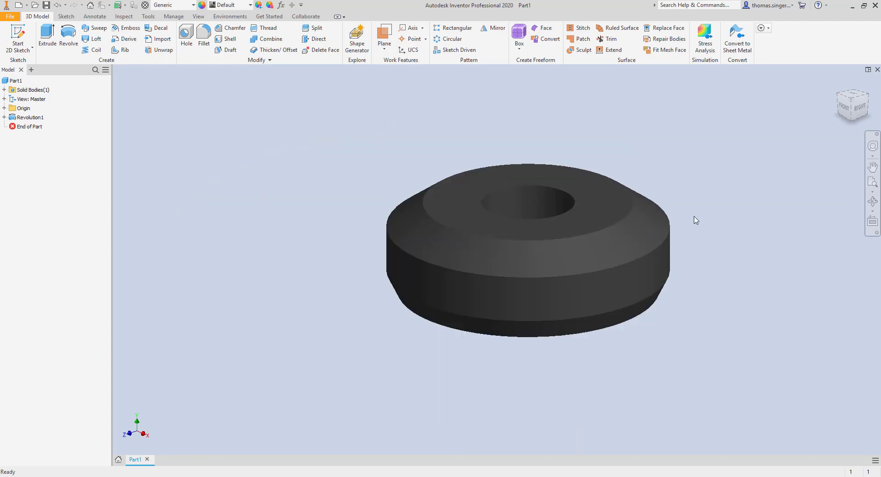
Create a work axis through the cylindrical face of the centre hole
click(412, 29)
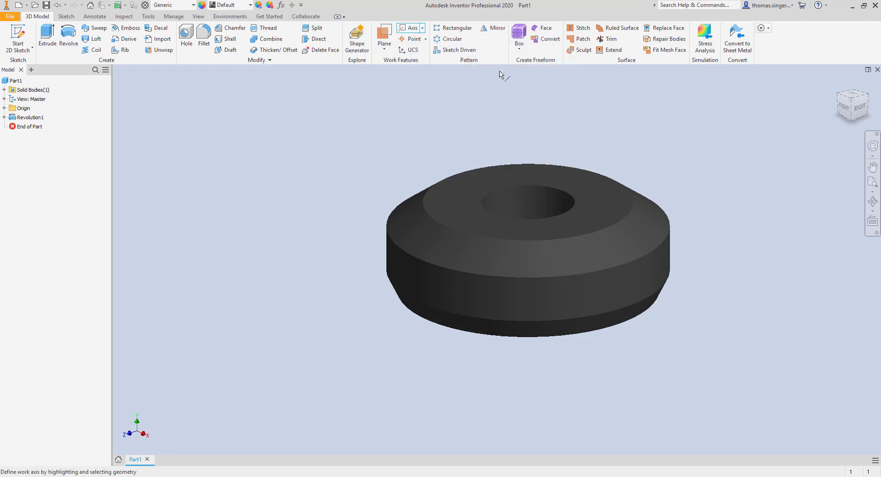
click(539, 195)
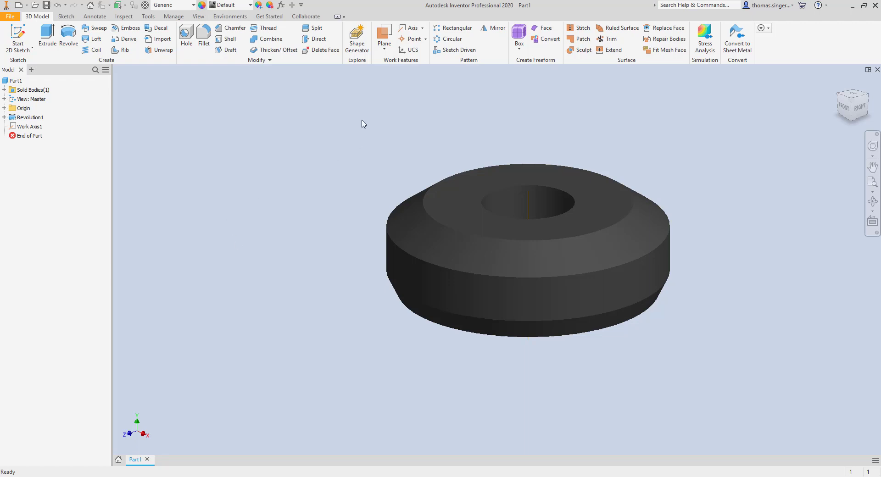
Create a work plane through Work Axis1 at a 0° angle from the origin XY Plane
click(388, 35)
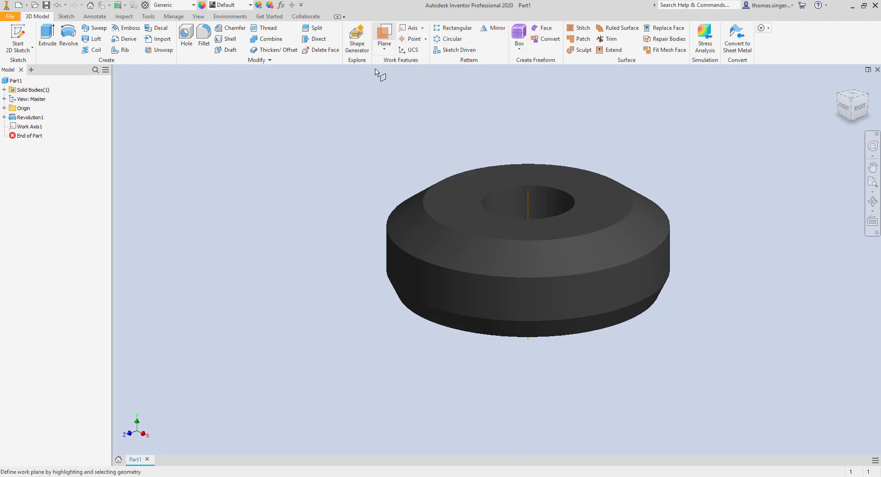
click(529, 207)
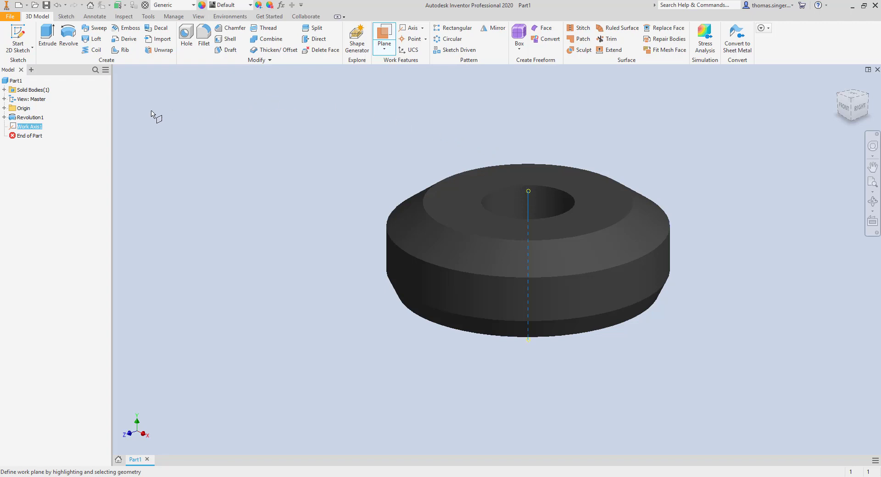
click(4, 108)
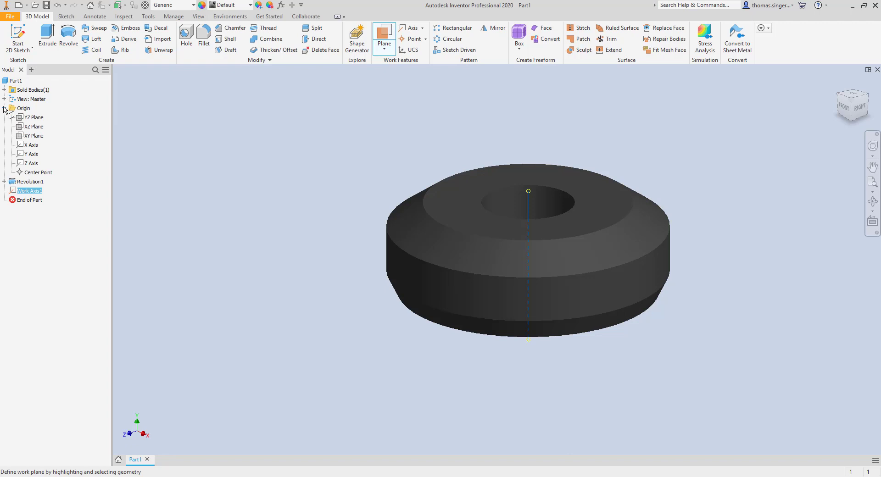
click(36, 136)
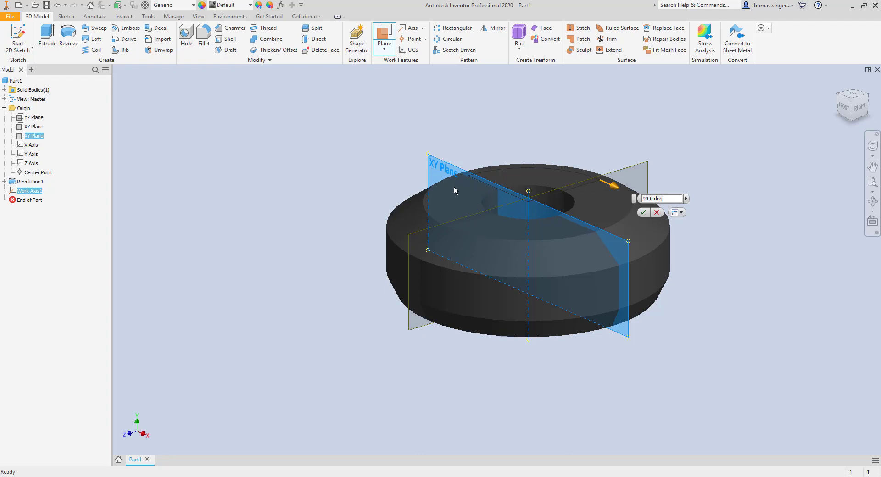
click(665, 199)
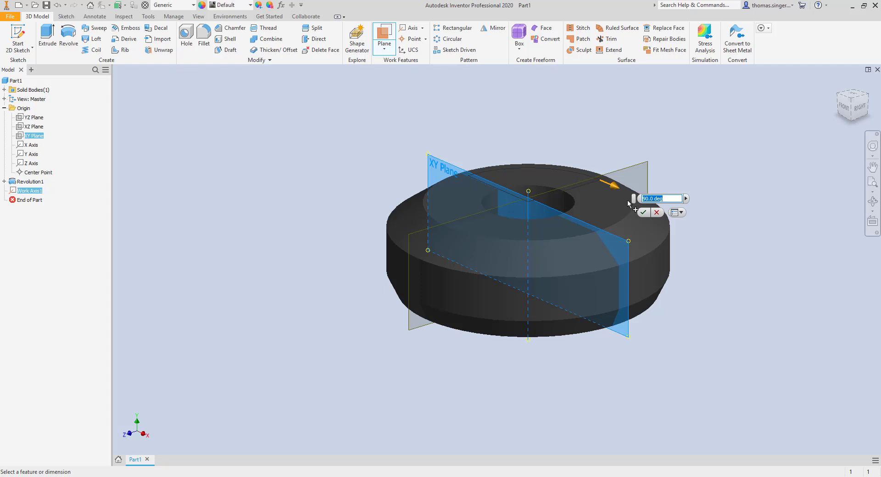
text(0)
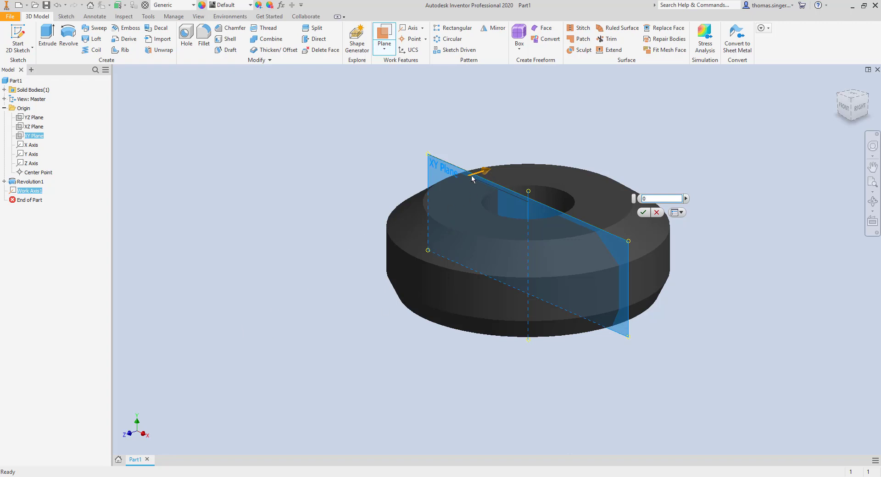
click(643, 212)
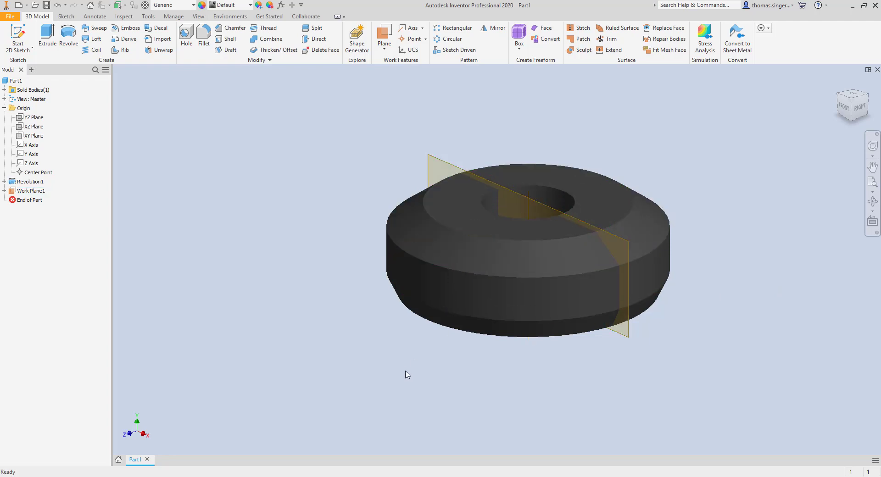
Start a new sketch on Work Plane1 and return to the isometric home view
click(20, 37)
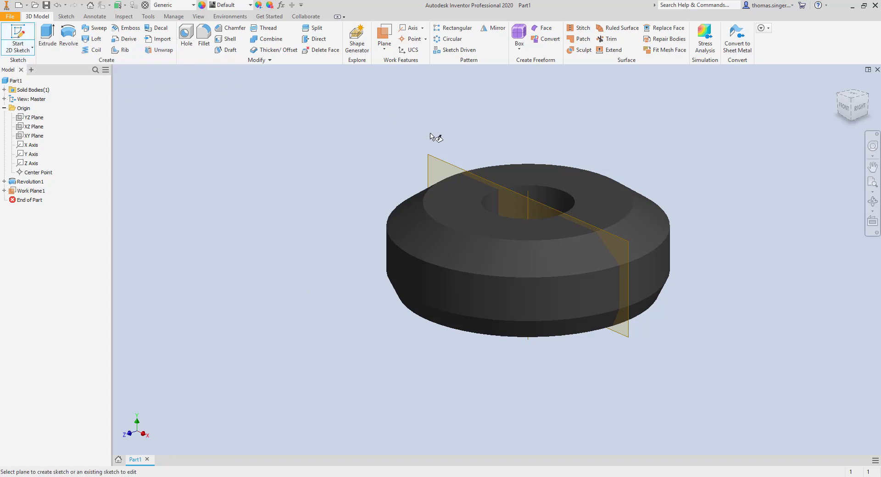
click(444, 161)
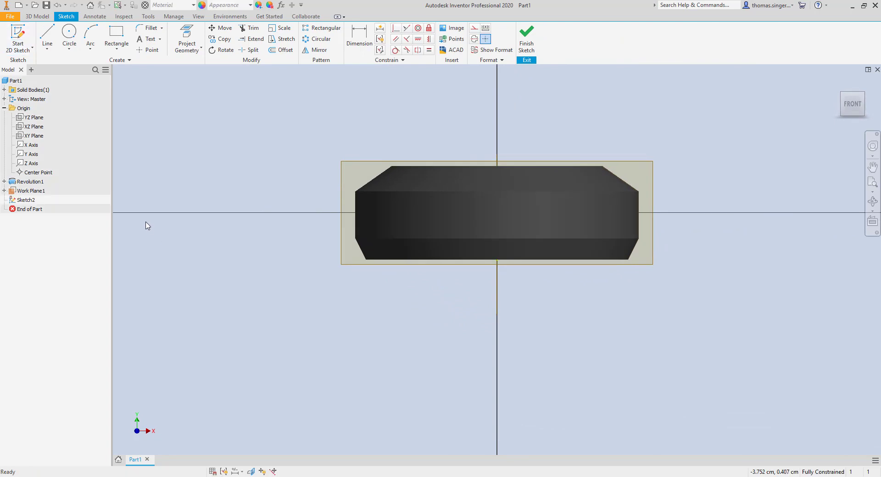
mouse_move(846, 91)
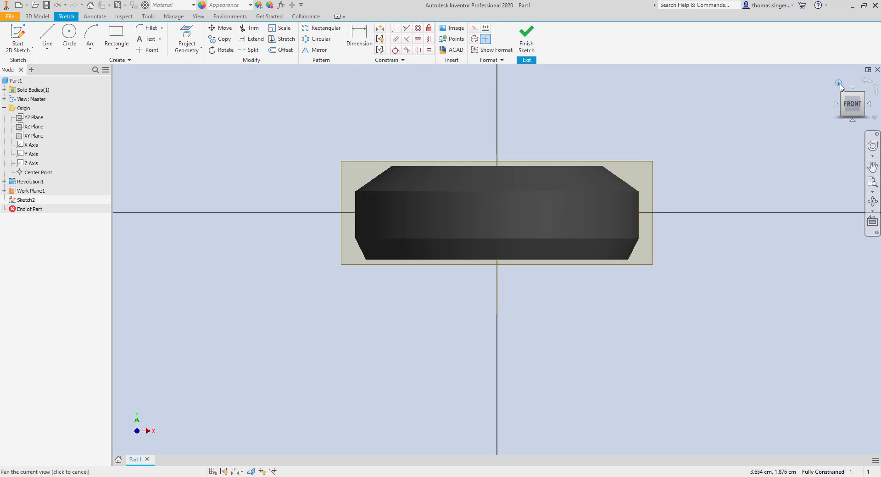
click(839, 83)
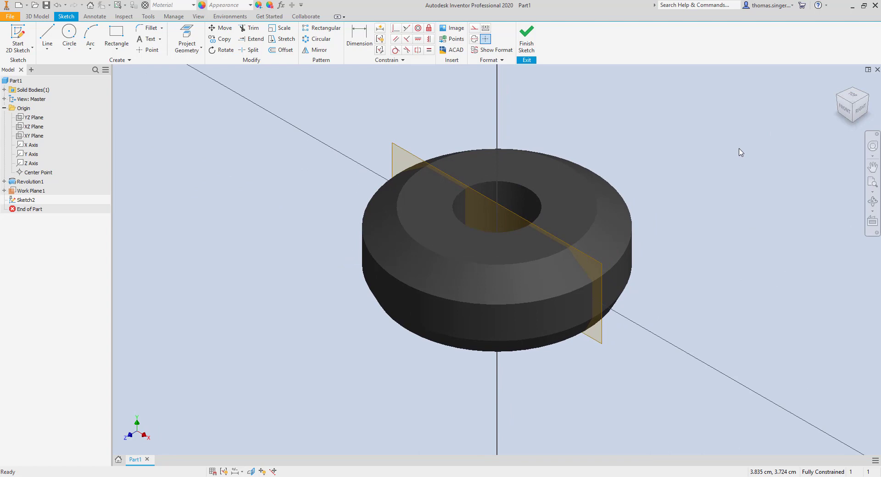
Slice the graphics with F7 to reveal the ring's cross-section, zooming in on the notches and chamfer
key(F7)
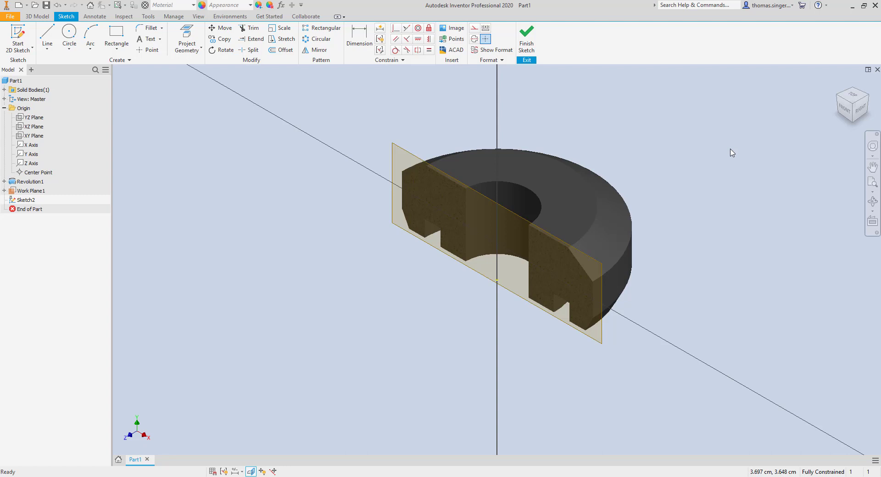
scroll(568, 369, down, 5)
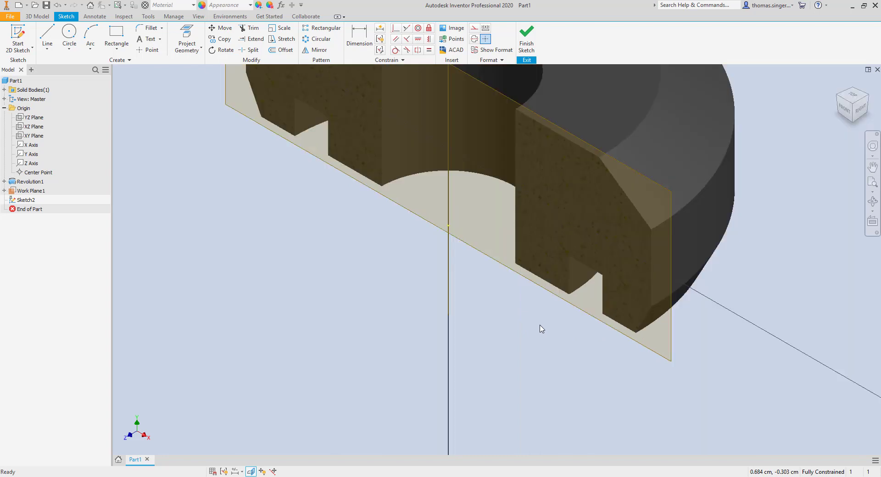
scroll(536, 308, up, 5)
scroll(536, 310, down, 5)
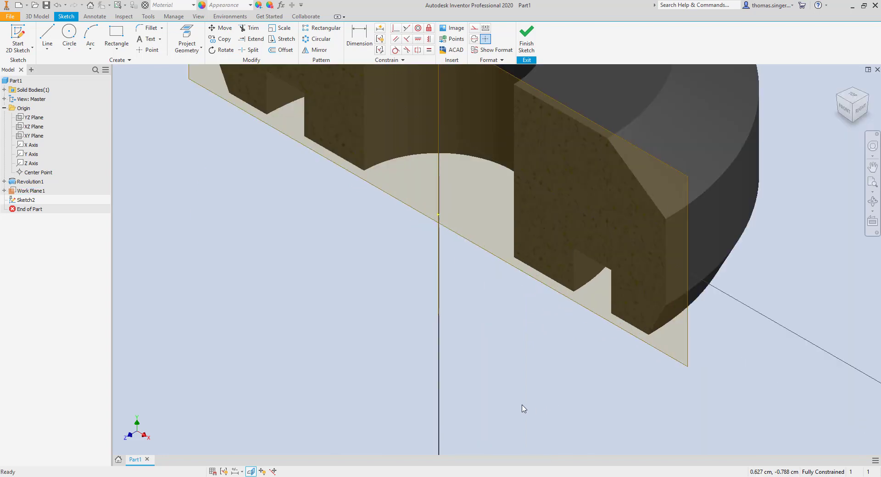
scroll(495, 400, up, 3)
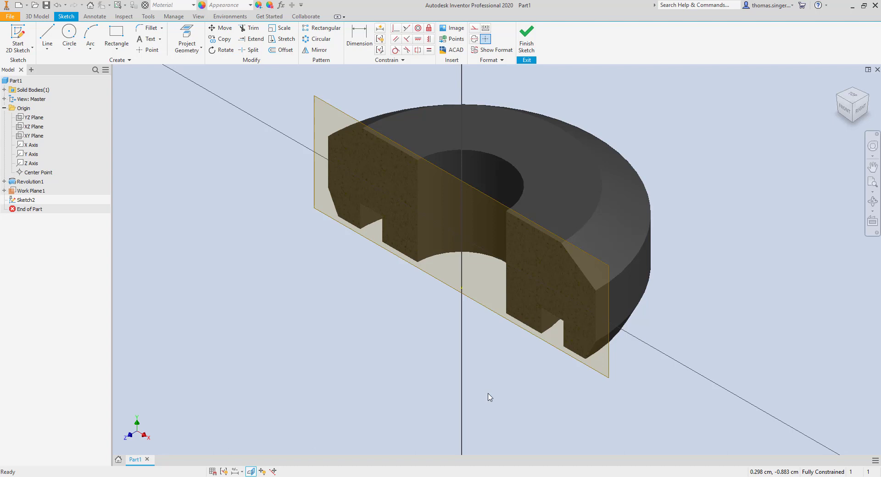
scroll(577, 315, down, 3)
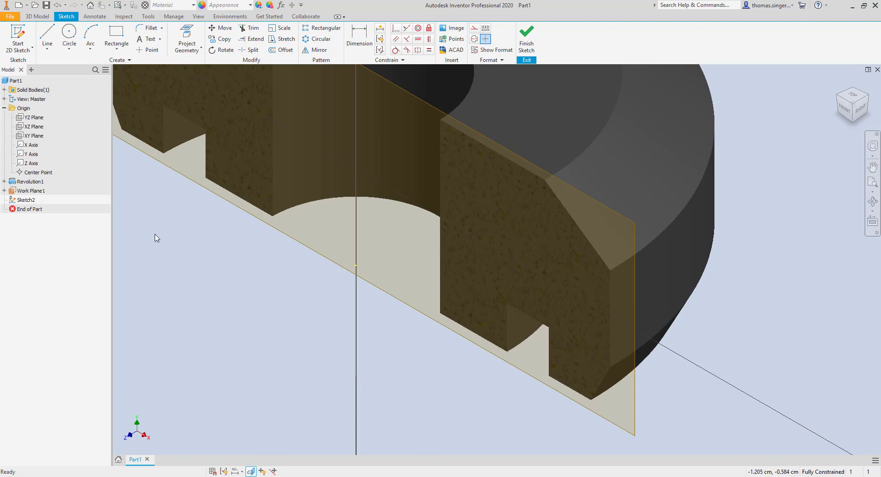
Project the section's slanted chamfer edge into Sketch2
click(188, 33)
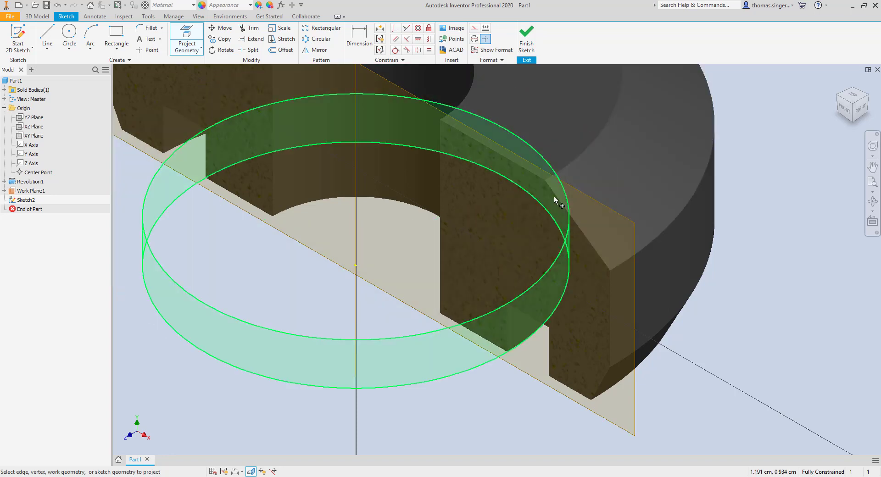
click(569, 215)
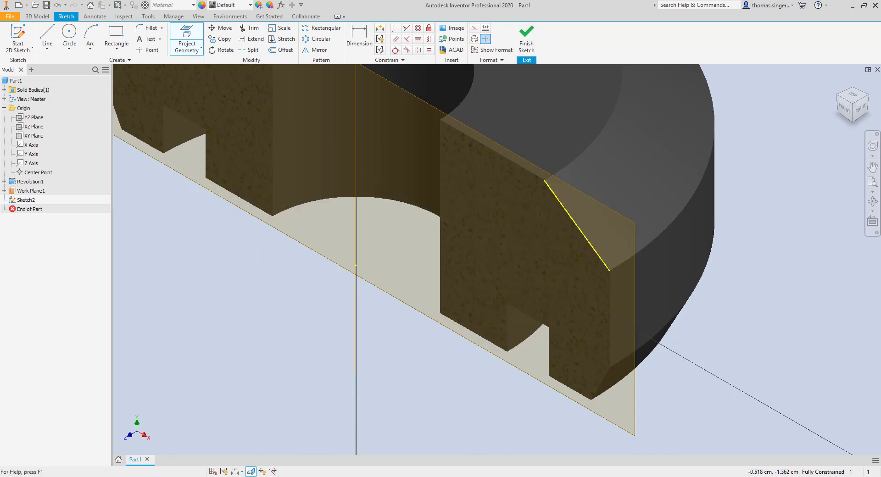
mouse_move(280, 476)
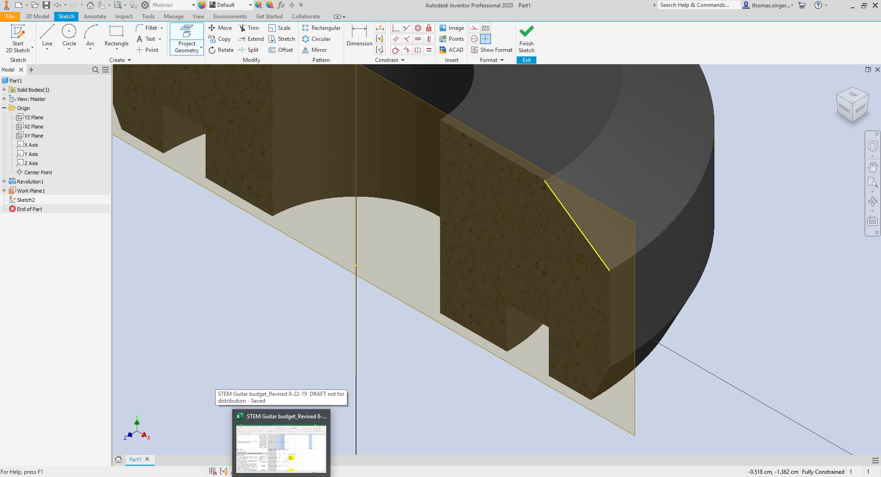
Finish Sketch2 and create Work Plane2 through the projected chamfer line, tangent to the chamfer face
click(526, 40)
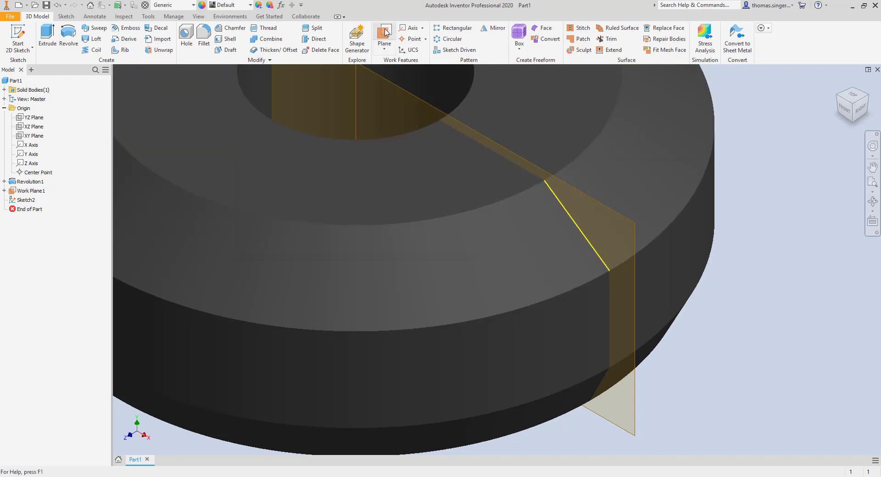
click(384, 33)
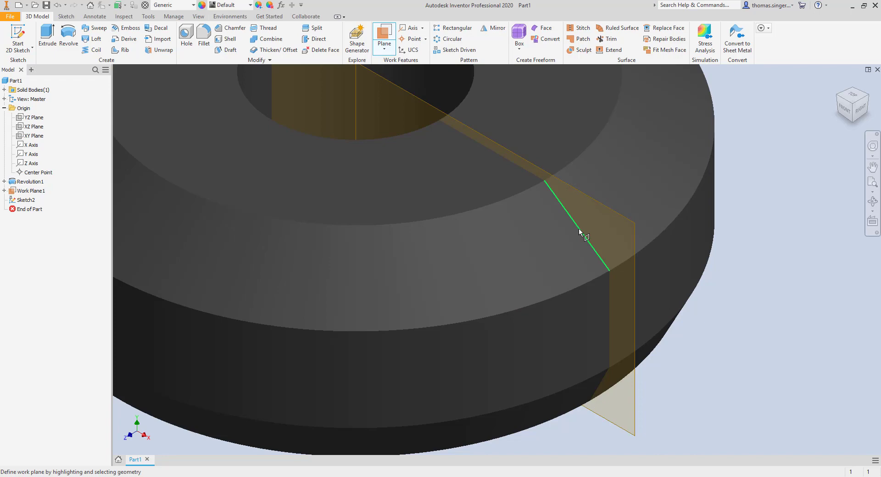
click(579, 227)
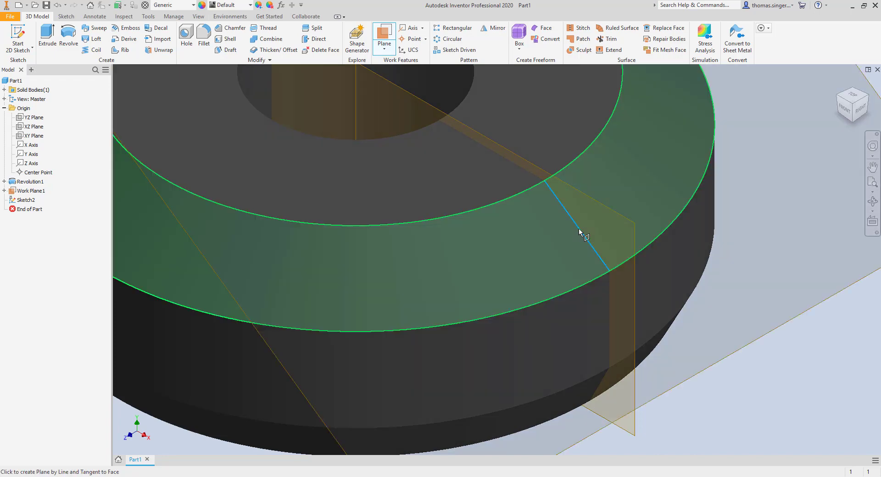
click(648, 158)
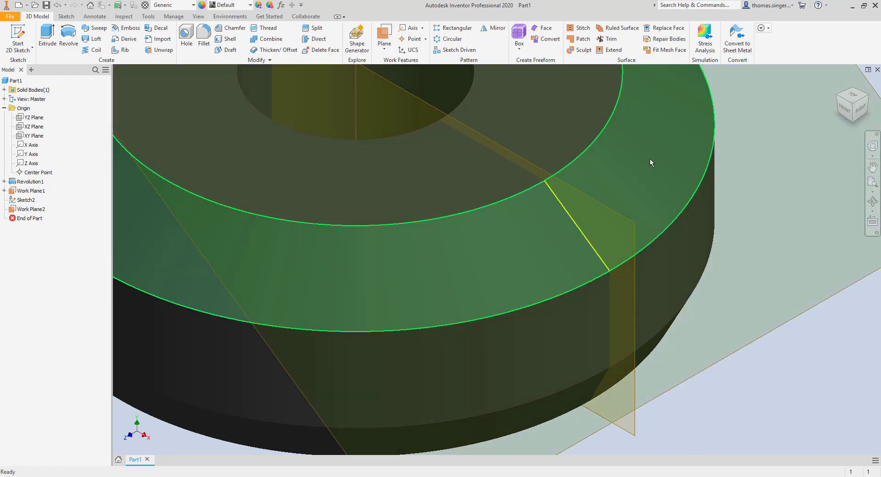
scroll(781, 275, down, 3)
scroll(781, 274, down, 2)
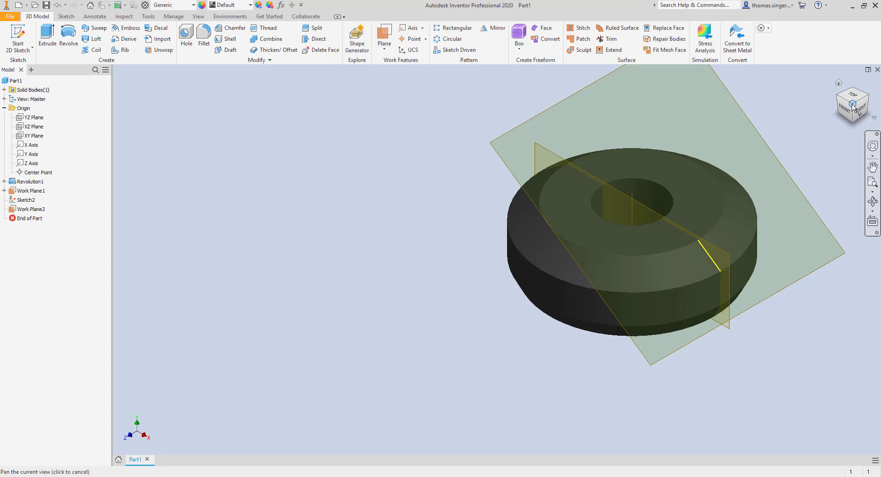
mouse_move(853, 106)
mouse_down()
mouse_move(871, 73)
mouse_move(864, 89)
mouse_up()
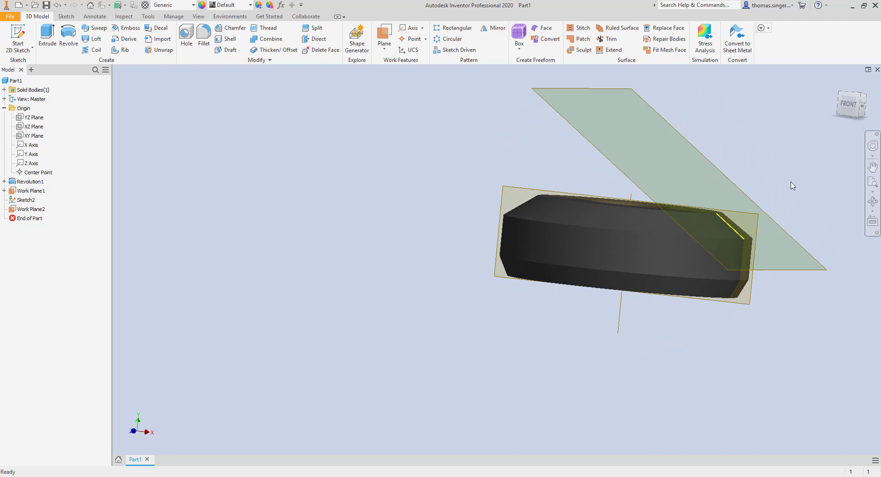
scroll(796, 184, down, 3)
scroll(806, 177, up, 4)
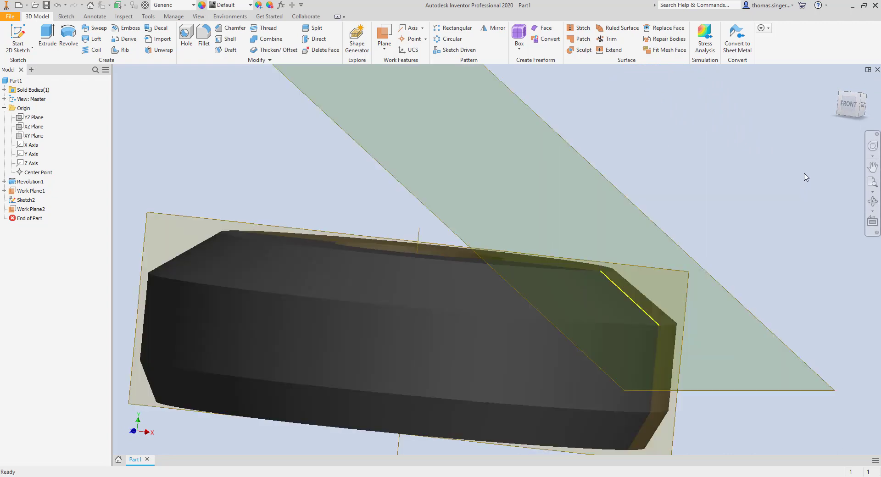
click(859, 98)
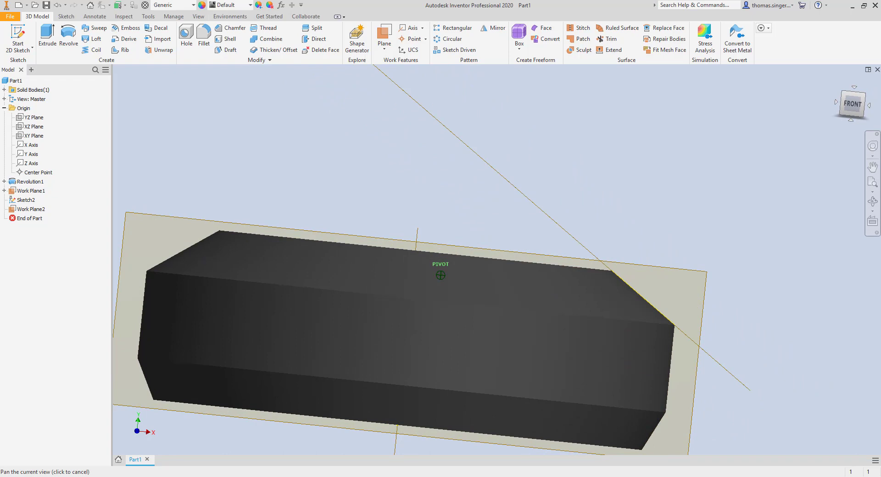
shift+middle_drag(441, 275, 433, 362)
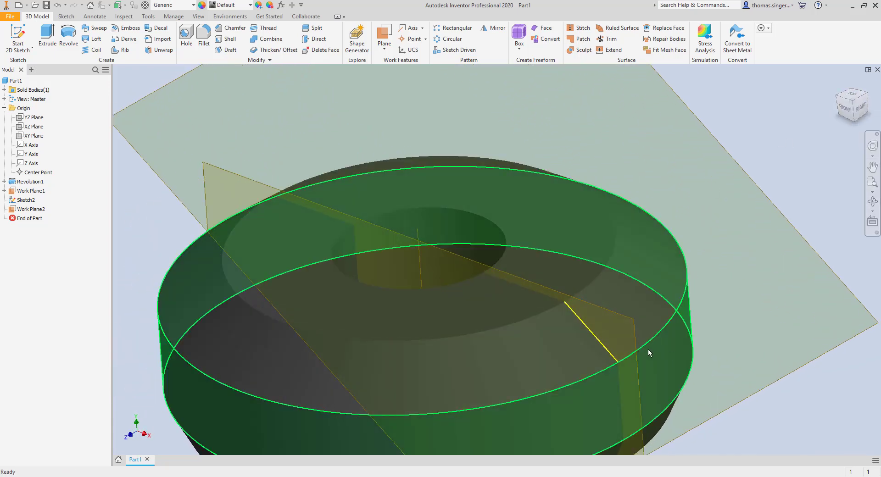
scroll(648, 348, up, 3)
scroll(608, 326, down, 4)
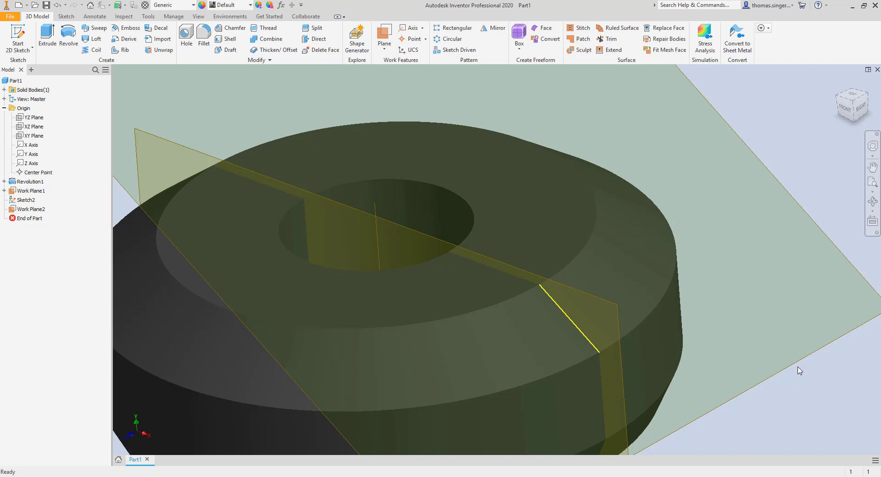
scroll(764, 318, up, 3)
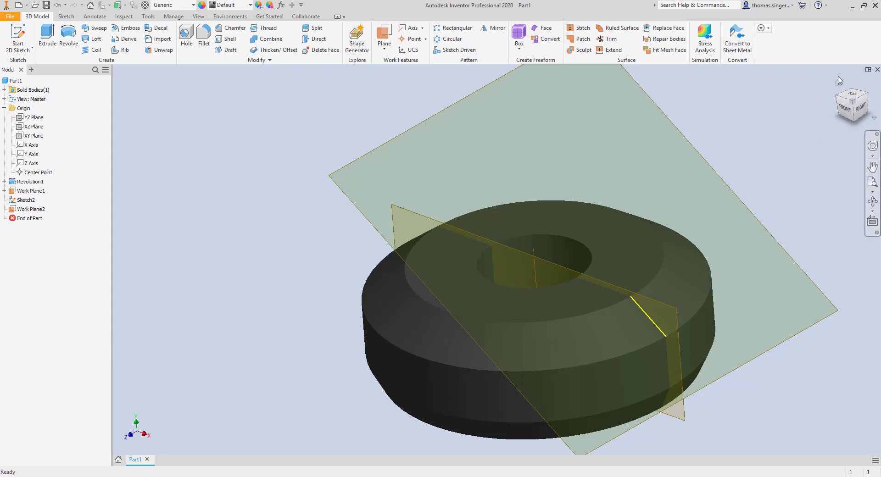
click(837, 83)
scroll(573, 303, down, 5)
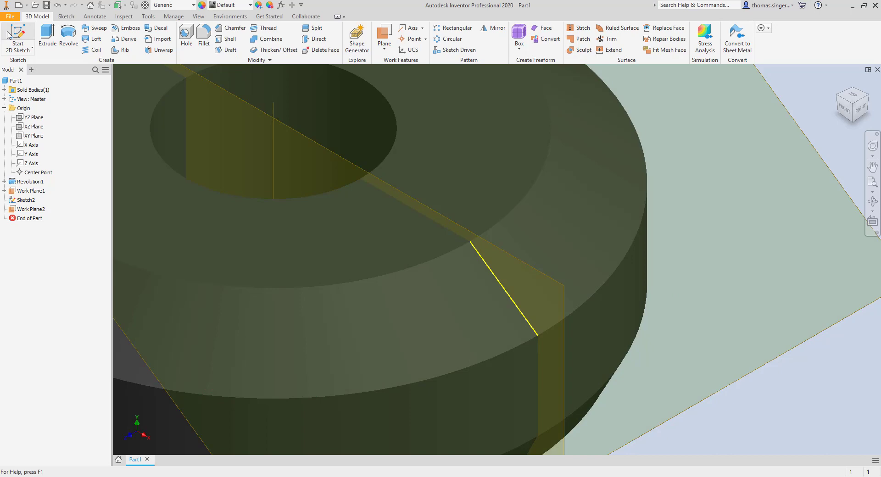
Start Sketch3 on Work Plane2, then reorient using the ViewCube Home and corner views
scroll(317, 123, down, 5)
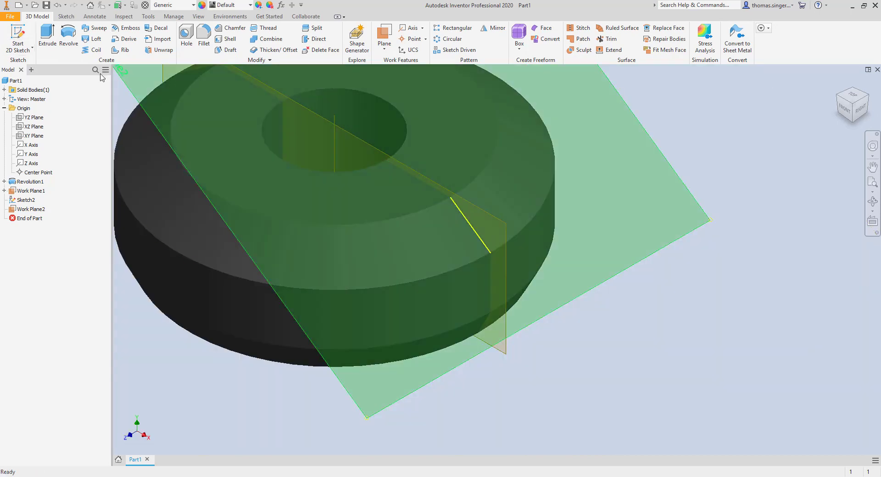
click(22, 36)
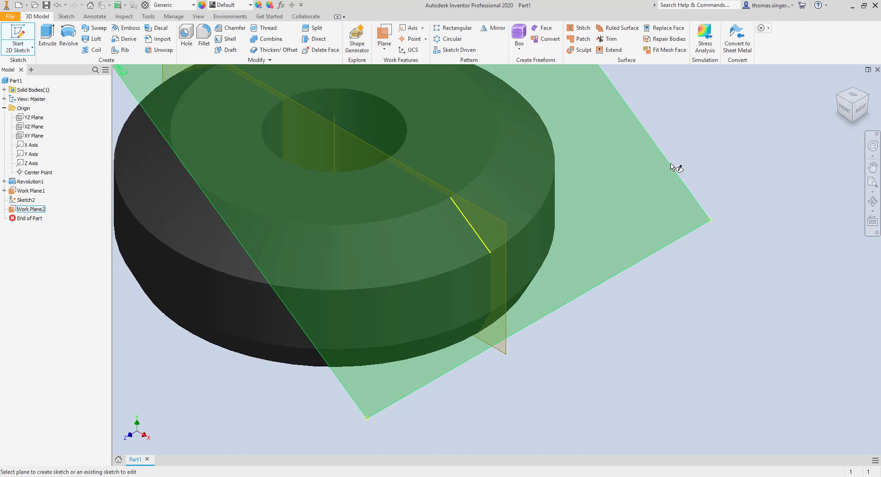
click(676, 168)
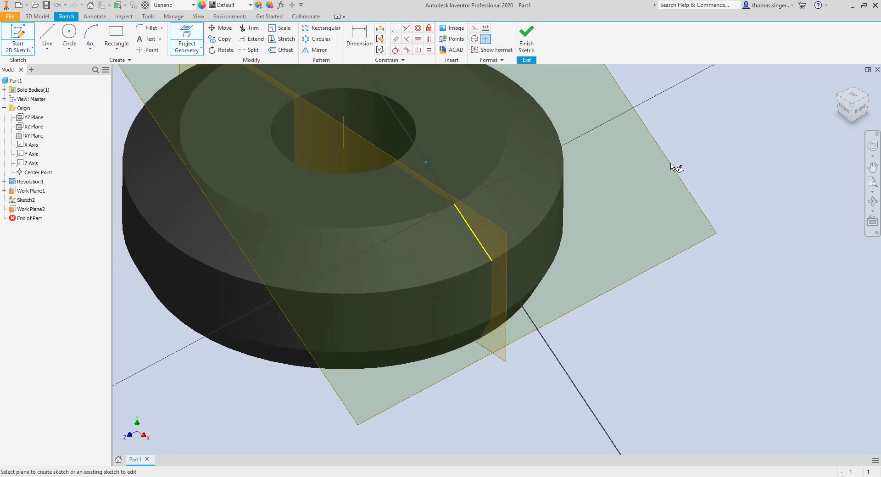
scroll(509, 360, up, 5)
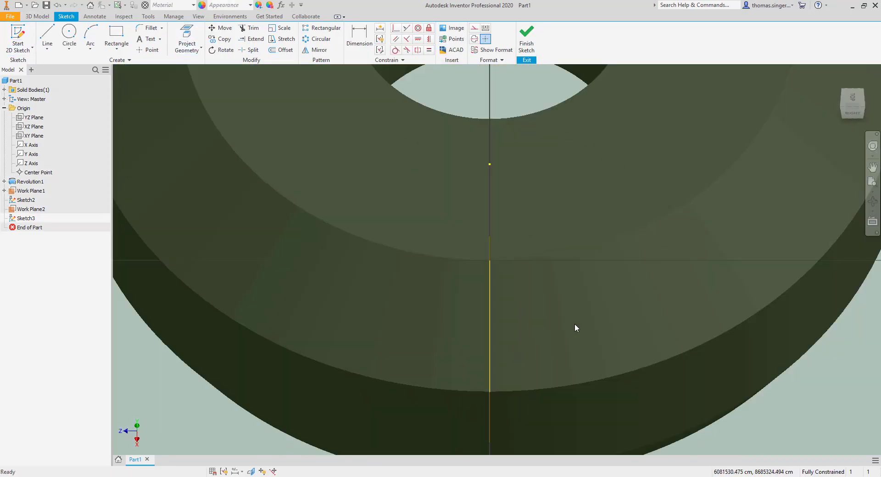
scroll(564, 280, down, 2)
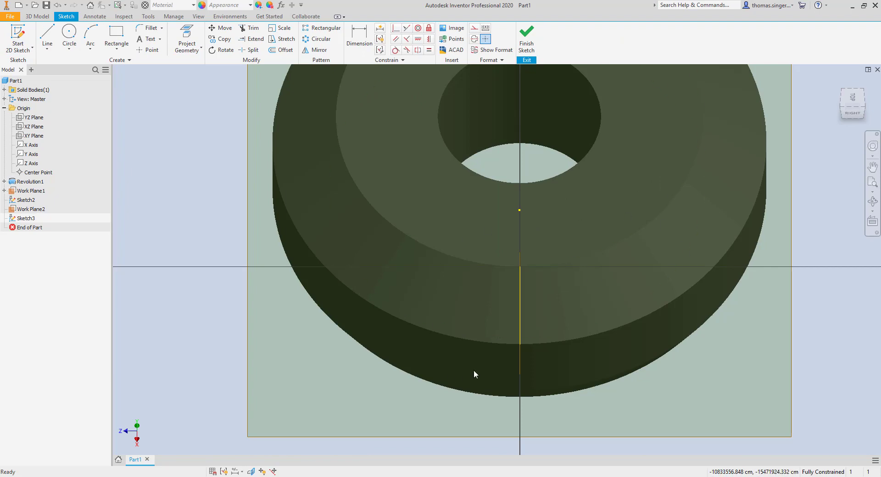
click(838, 83)
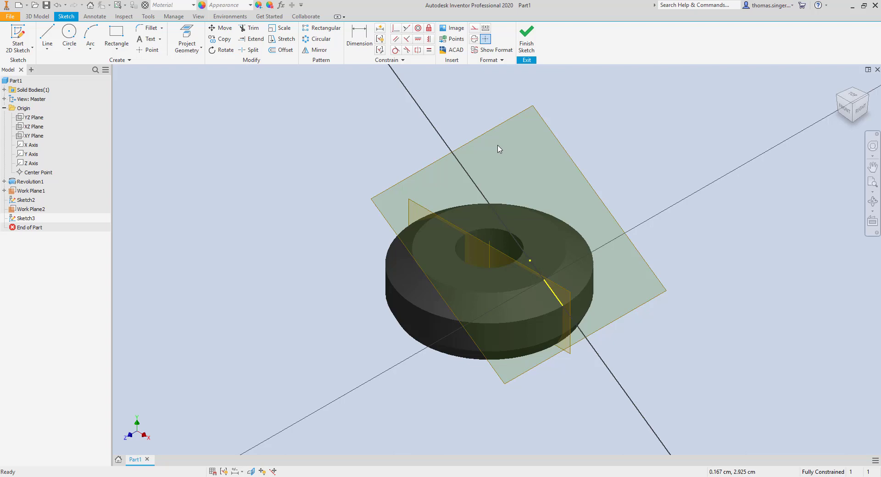
click(852, 111)
click(853, 94)
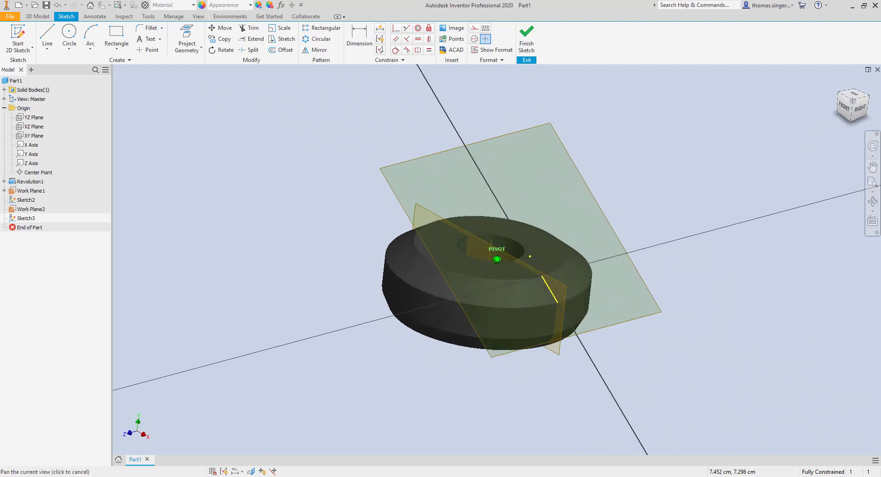
Check Work Plane2's context-menu options, then dismiss the menu
right_click(608, 215)
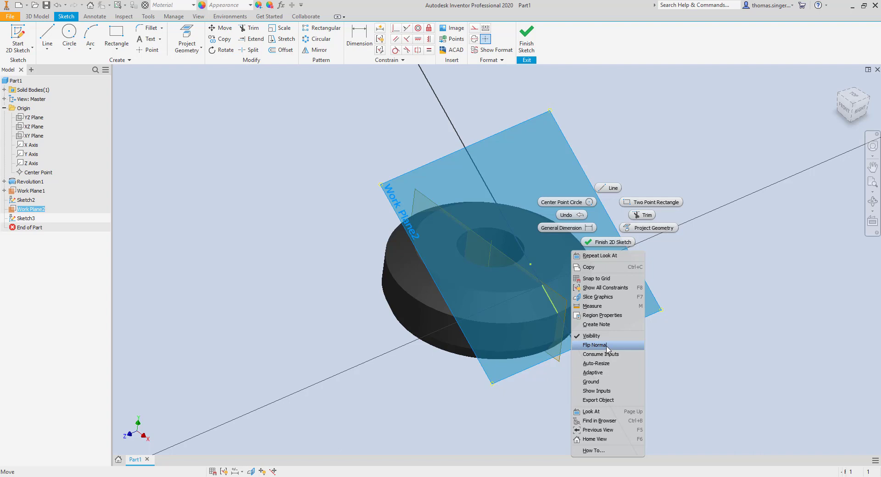
click(718, 290)
scroll(589, 313, up, 3)
scroll(587, 311, up, 2)
scroll(586, 310, down, 3)
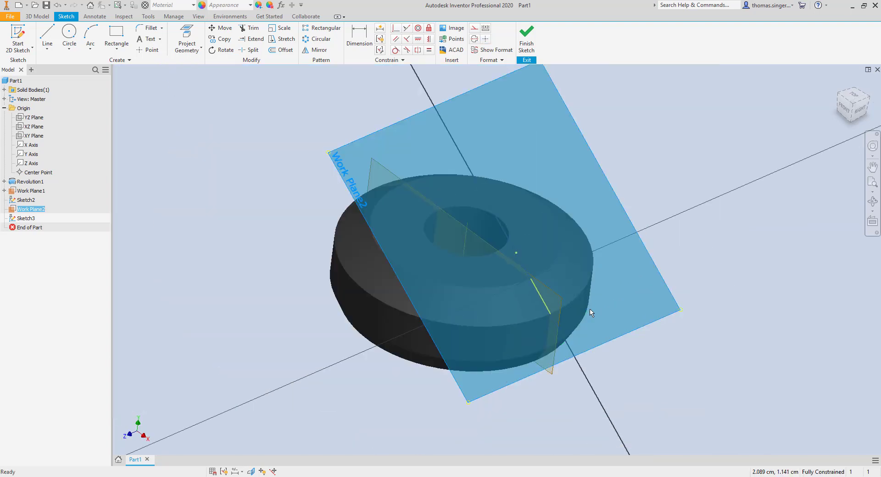
scroll(591, 302, up, 4)
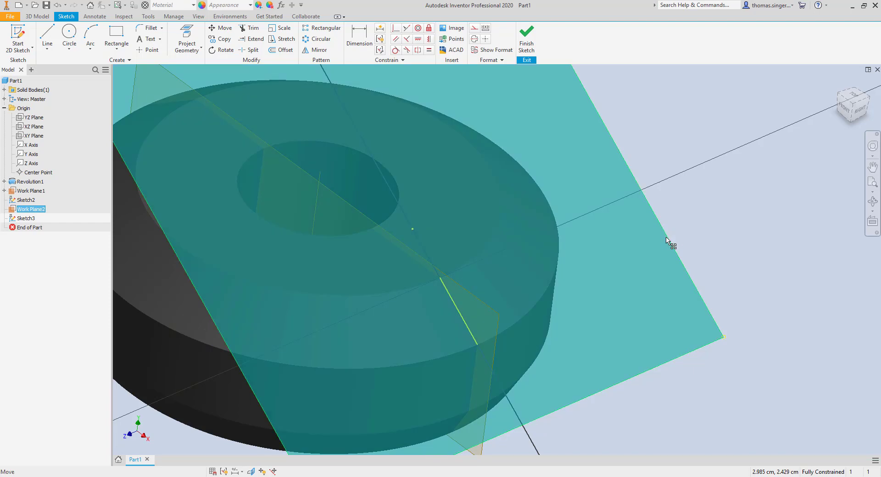
Project the yellow chamfer line into Sketch3
click(667, 244)
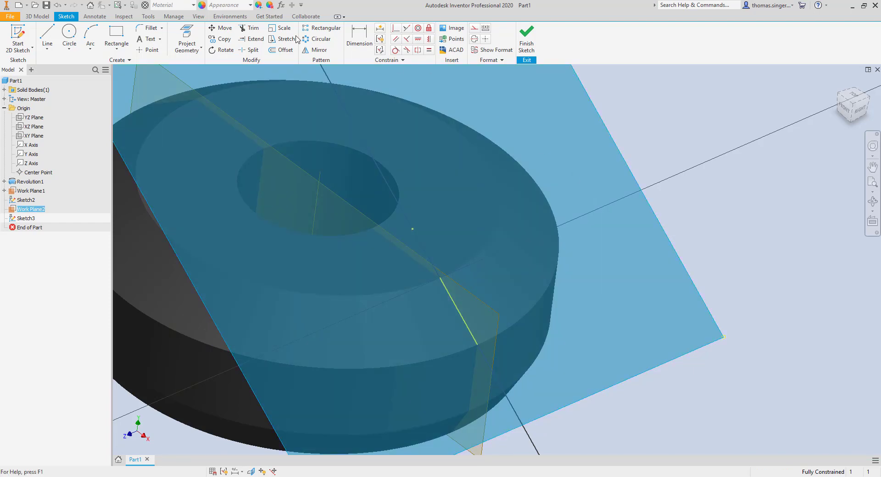
click(186, 32)
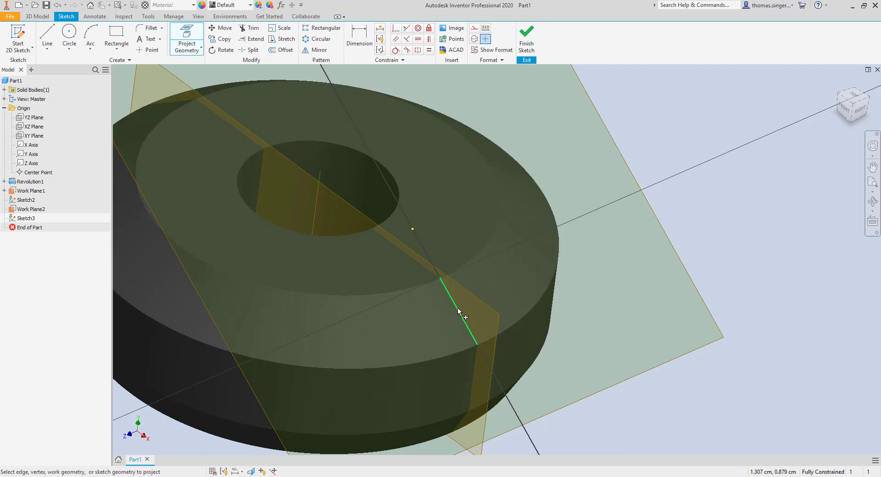
click(458, 312)
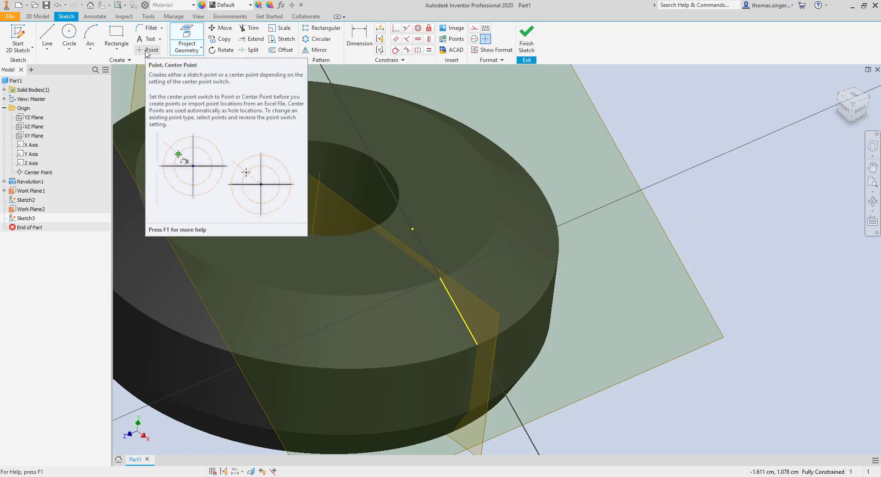
Choose the Point tool and zoom in where the projected line crosses the circle
click(147, 52)
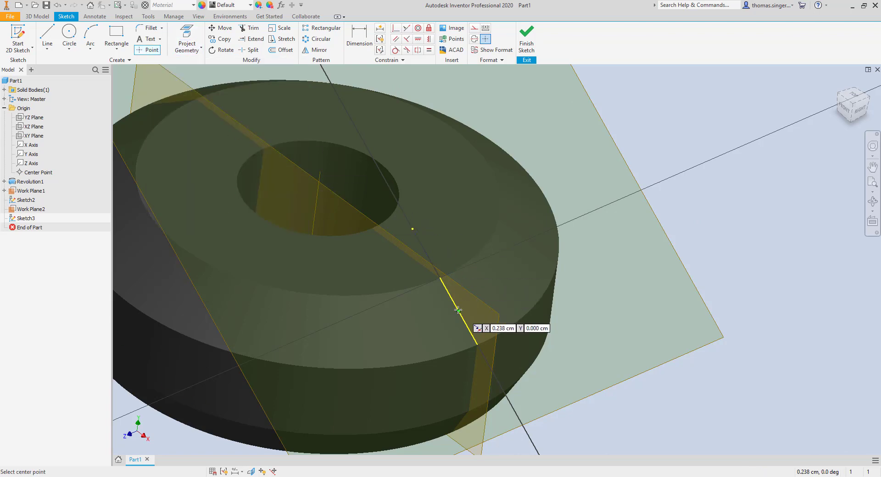
scroll(457, 310, up, 5)
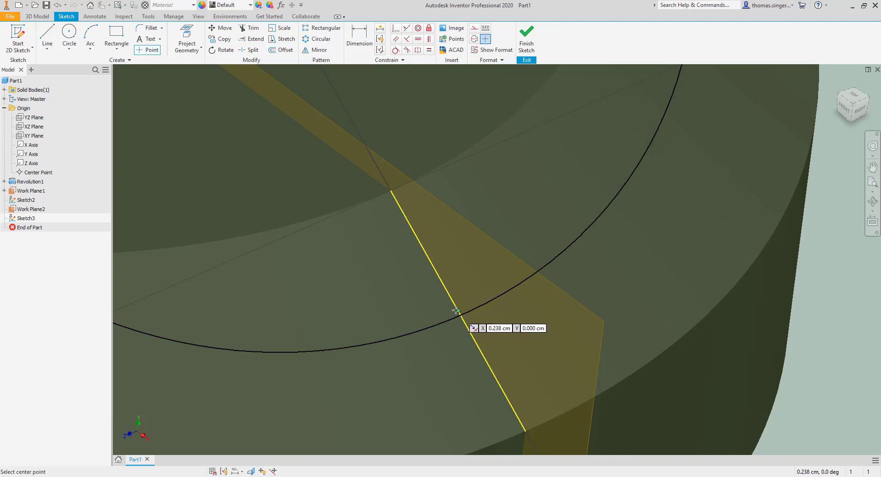
scroll(456, 311, up, 2)
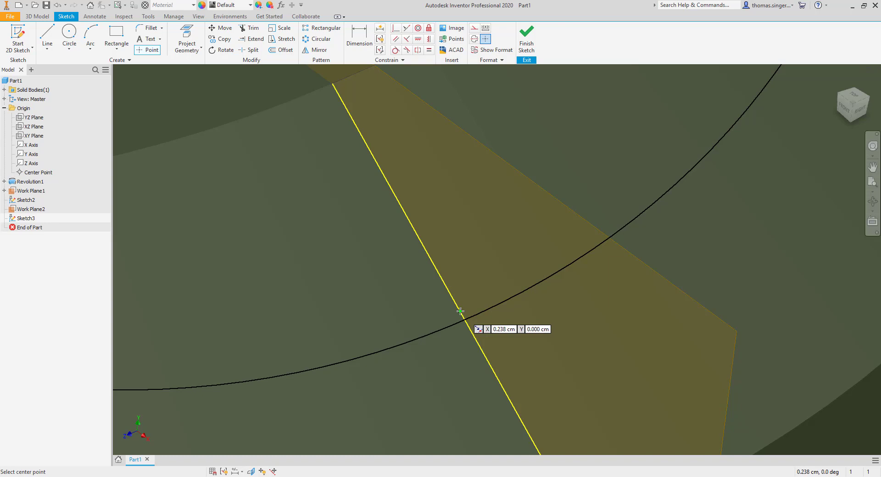
Place a center point at the intersection of the projected line and the circle
click(460, 311)
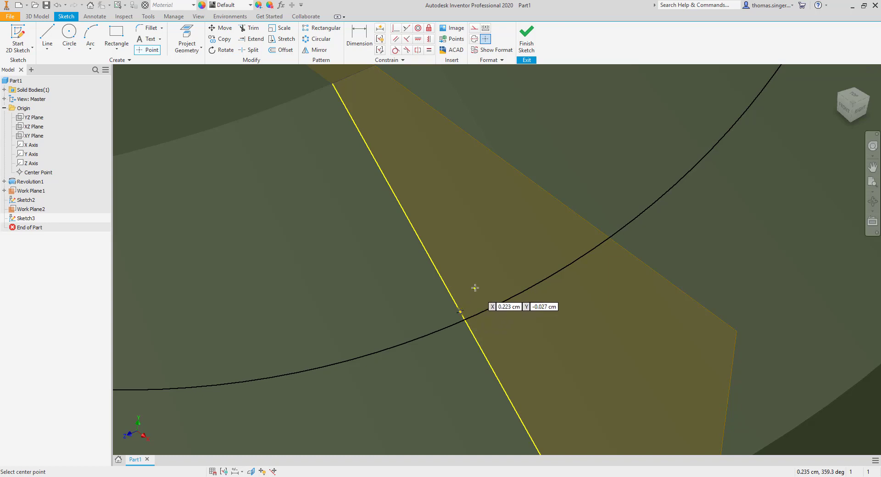
scroll(513, 320, down, 4)
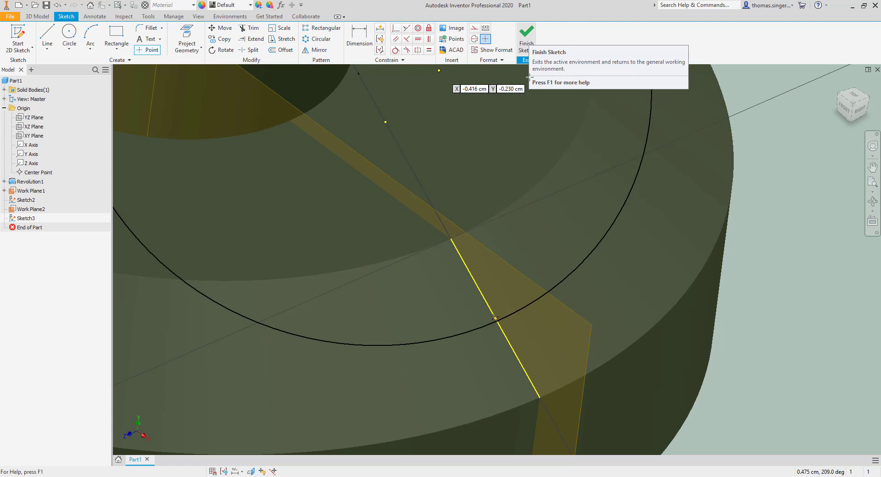
click(495, 318)
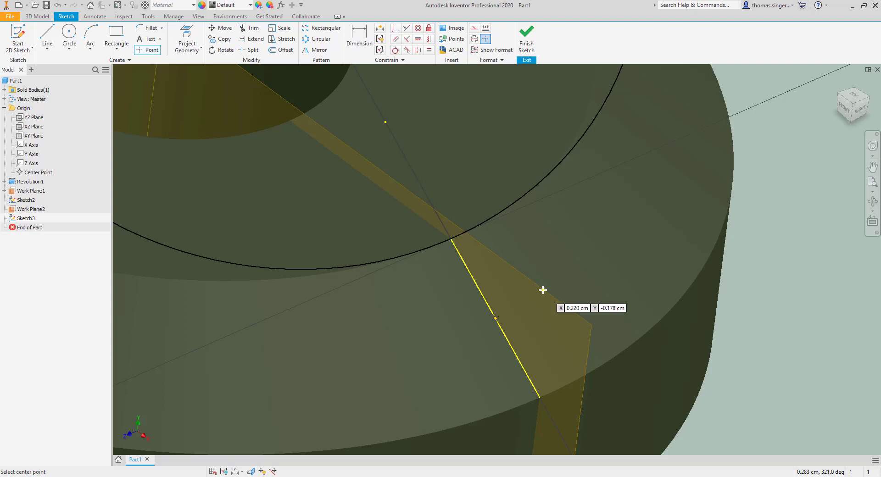
Finish Sketch3 and start a set-depth Hole centred on the sketch point
click(526, 37)
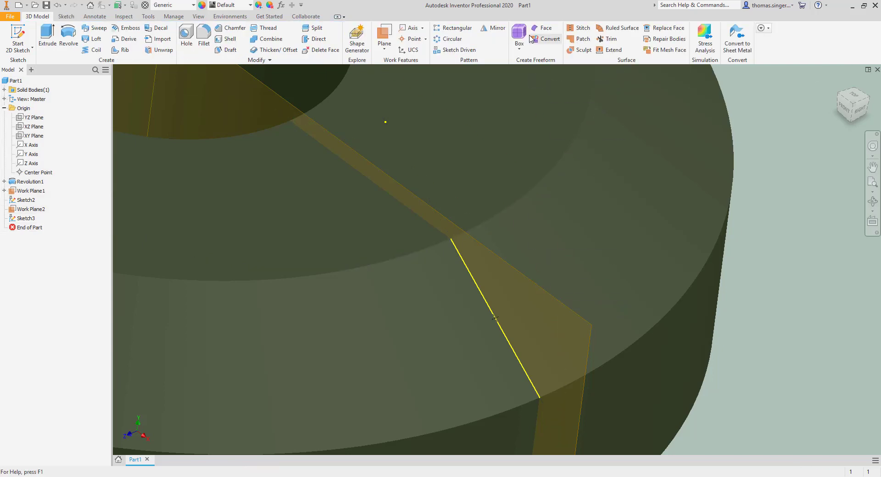
click(186, 36)
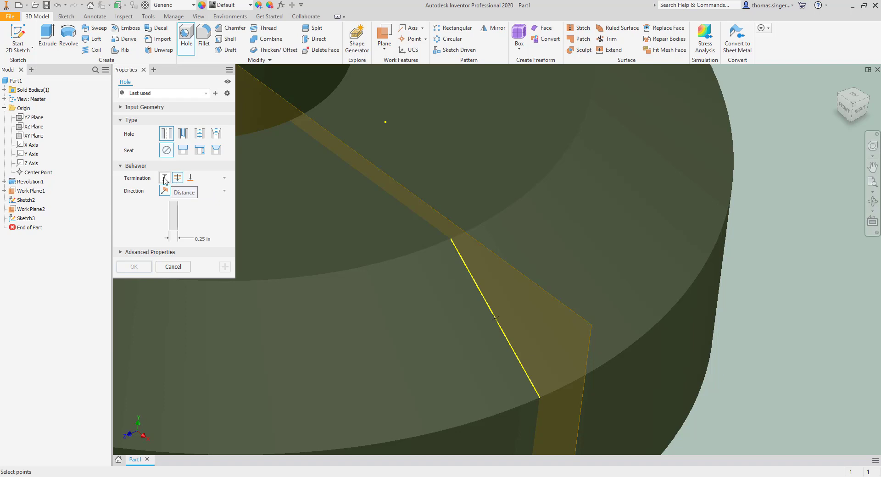
click(164, 178)
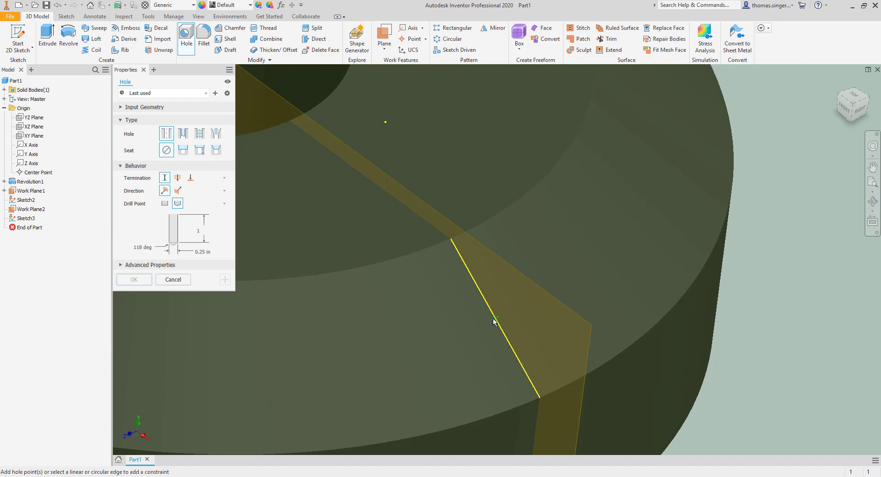
click(493, 318)
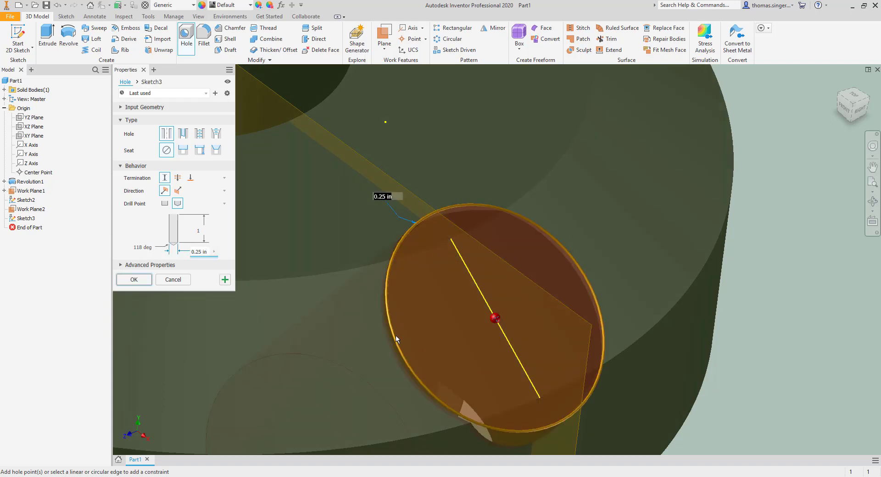
Set the hole diameter to .25 and its depth to .50
click(209, 254)
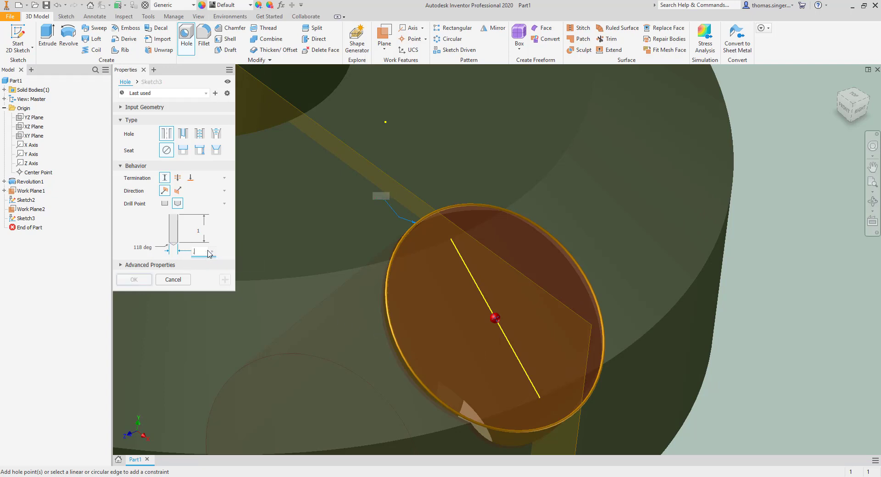
text(.125)
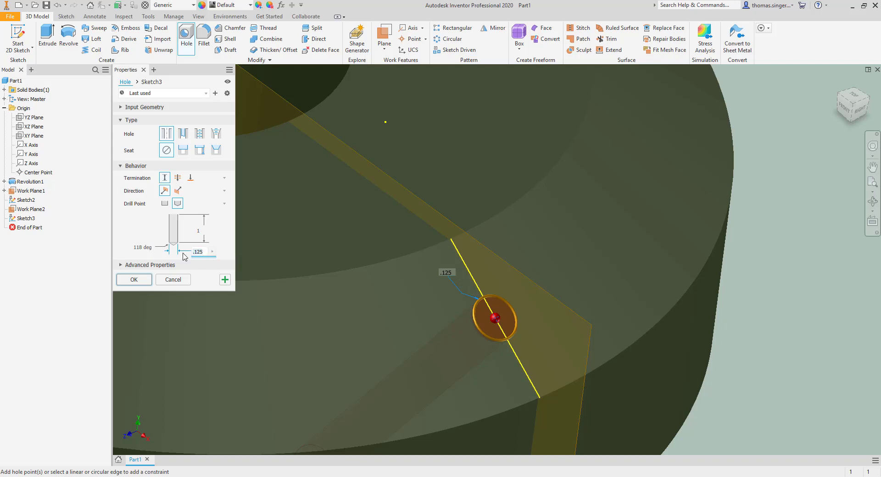
click(197, 252)
key(BackSpace)
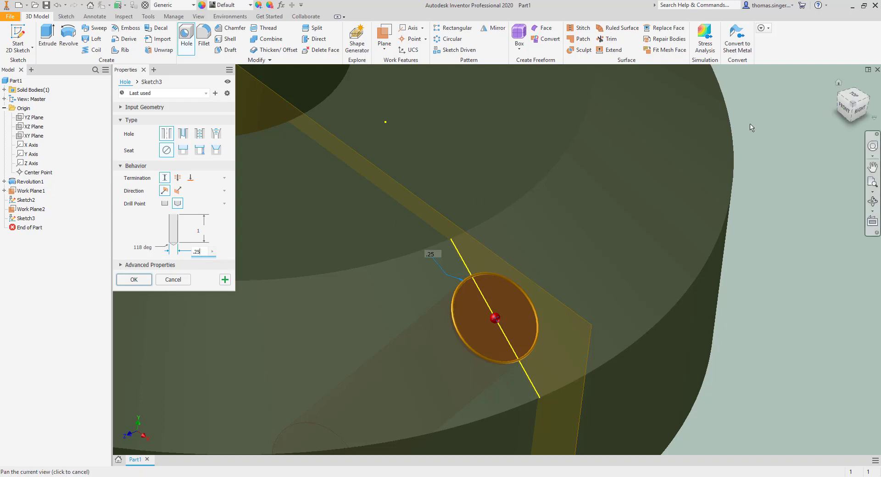
click(192, 231)
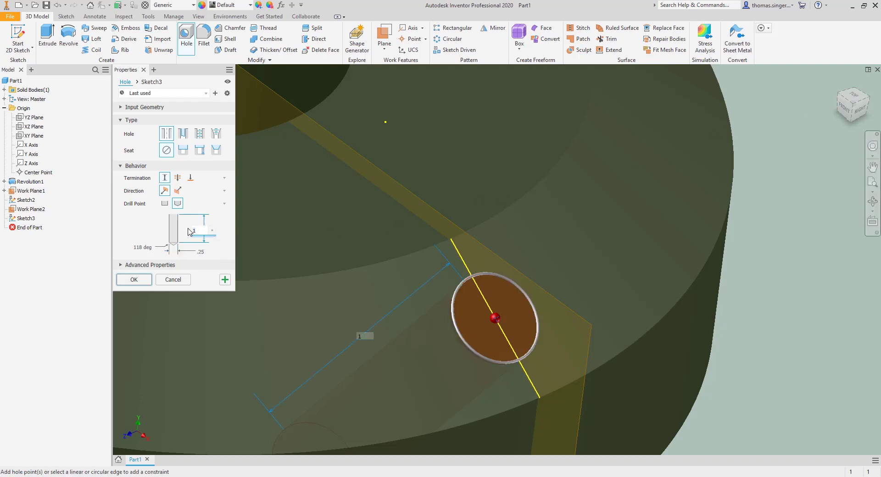
text(.50)
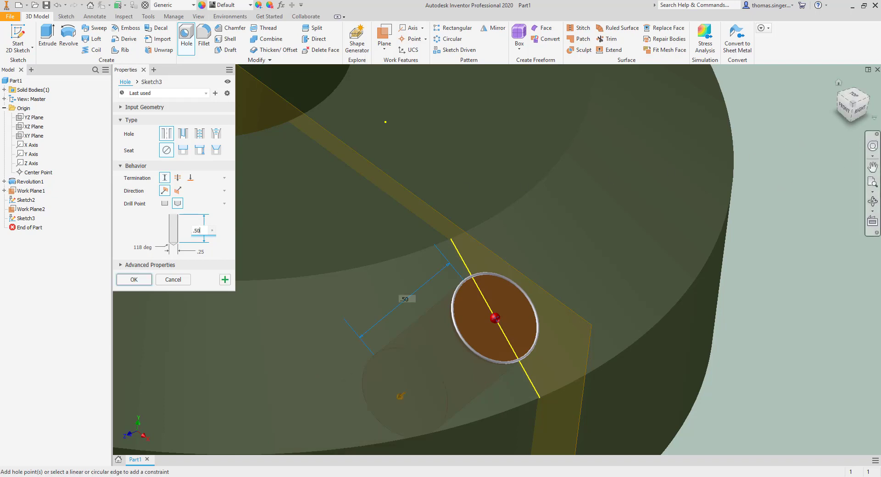
click(837, 83)
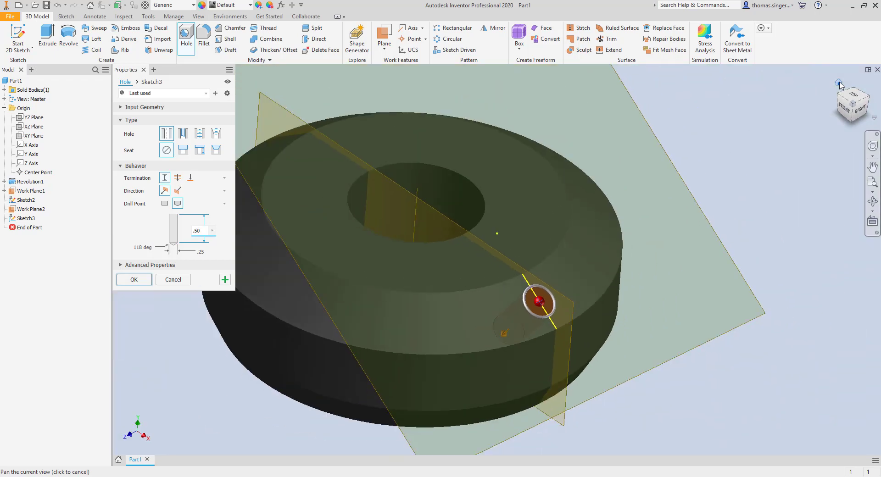
click(847, 112)
scroll(536, 297, down, 3)
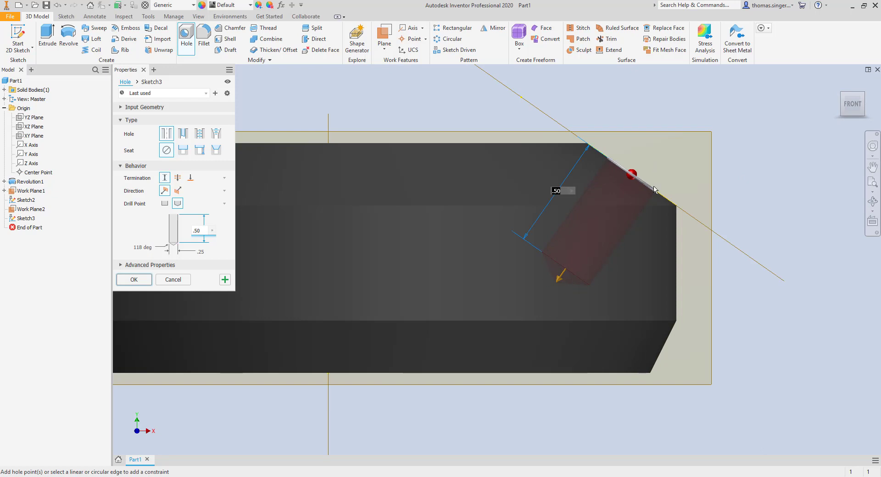
scroll(654, 190, up, 2)
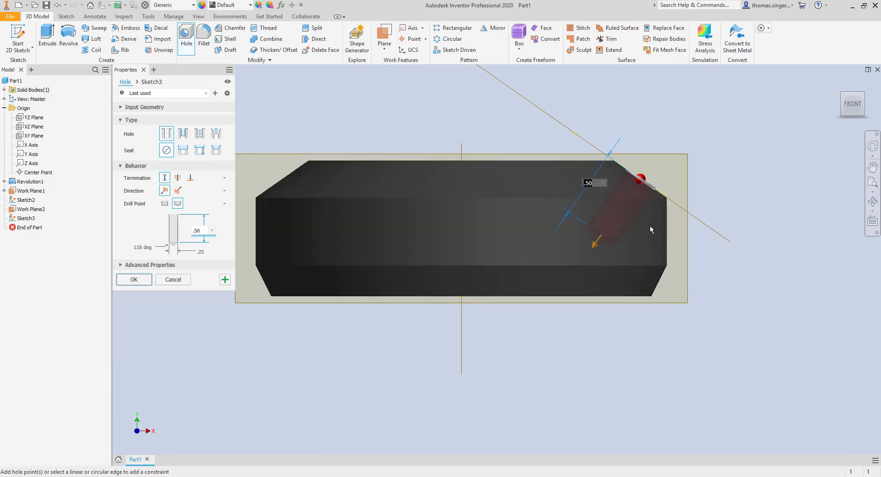
mouse_move(838, 86)
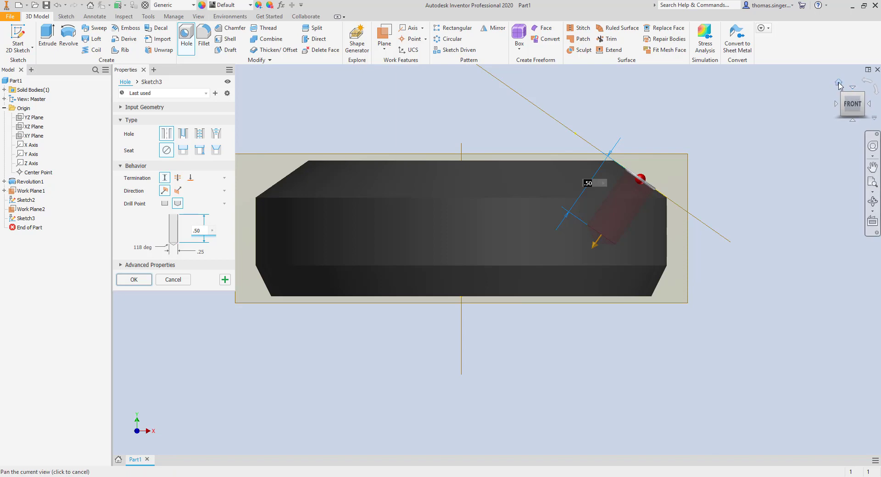
mouse_move(849, 98)
mouse_down()
mouse_move(846, 75)
mouse_move(848, 108)
mouse_up()
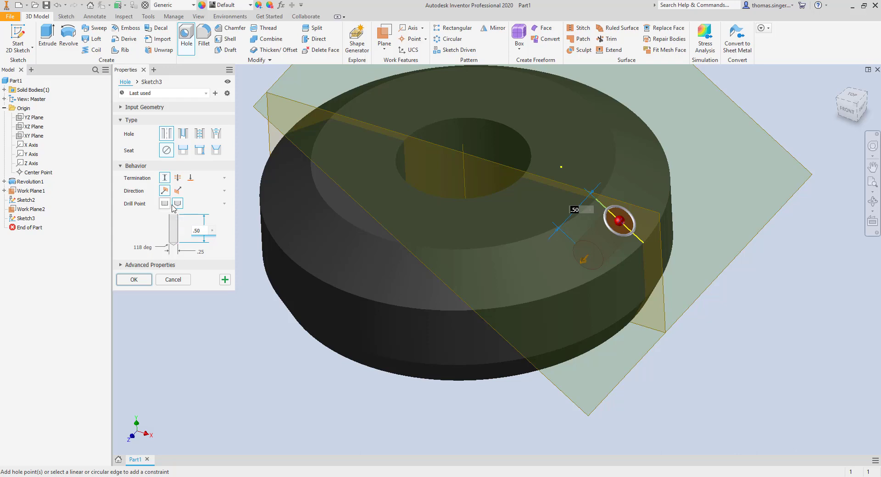
Finish the hole in the chamfer and pick Hole1 as the feature for a circular pattern
click(134, 281)
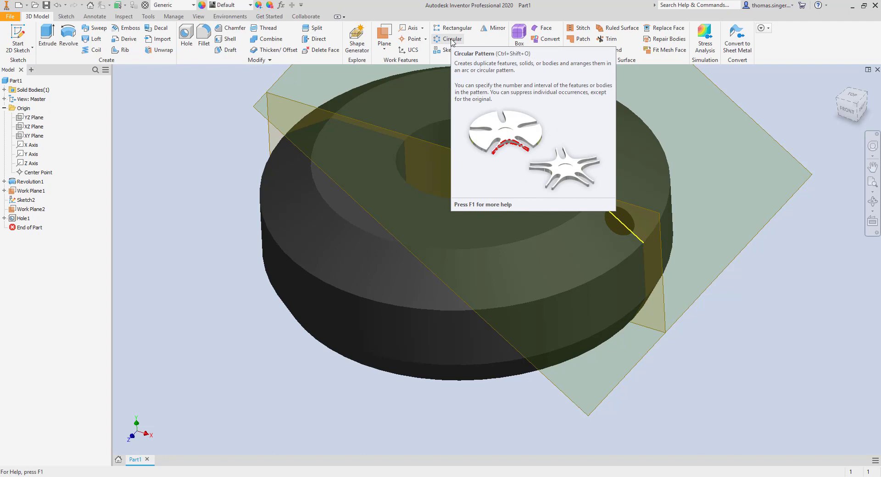
click(451, 40)
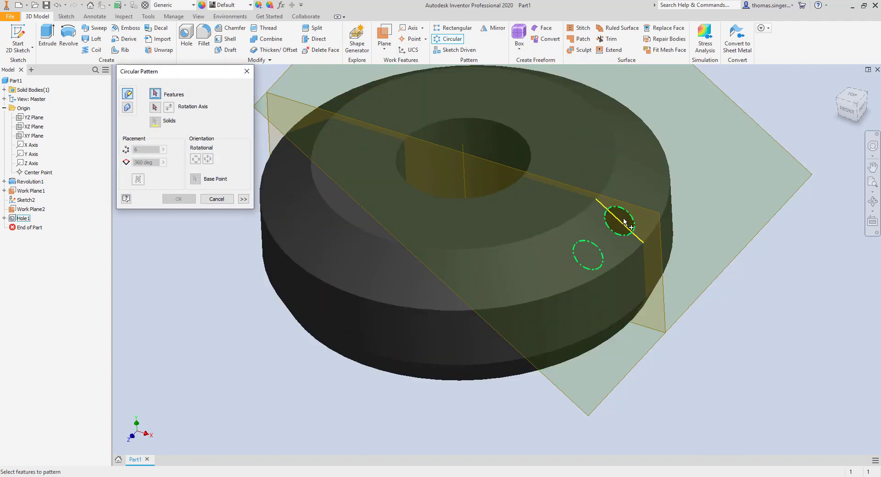
scroll(633, 215, up, 3)
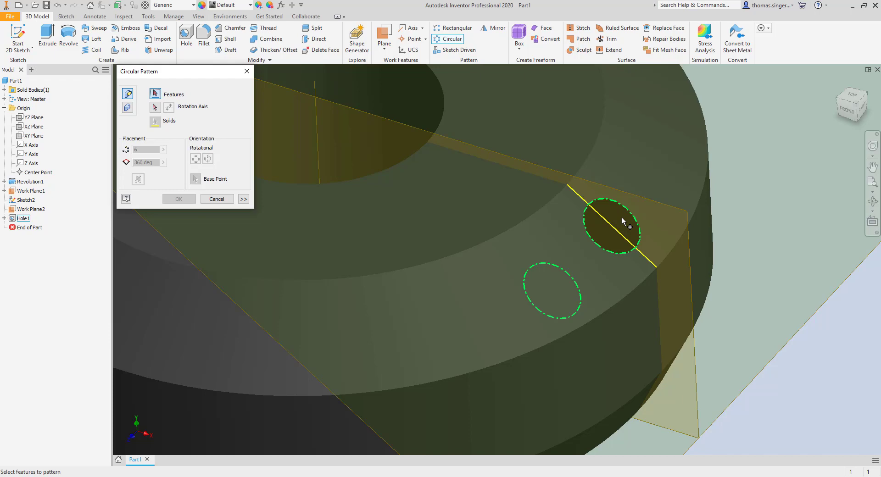
click(625, 223)
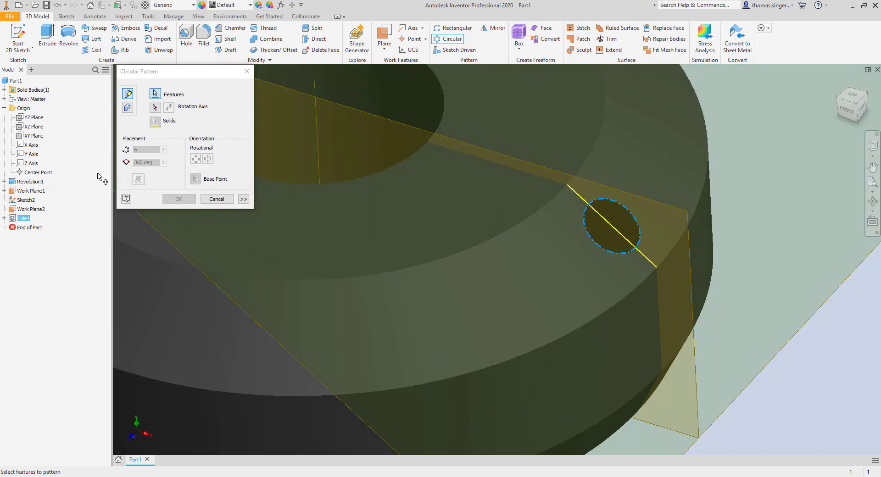
Pattern Hole1 18 times over 360 deg around the part's central axis
click(155, 108)
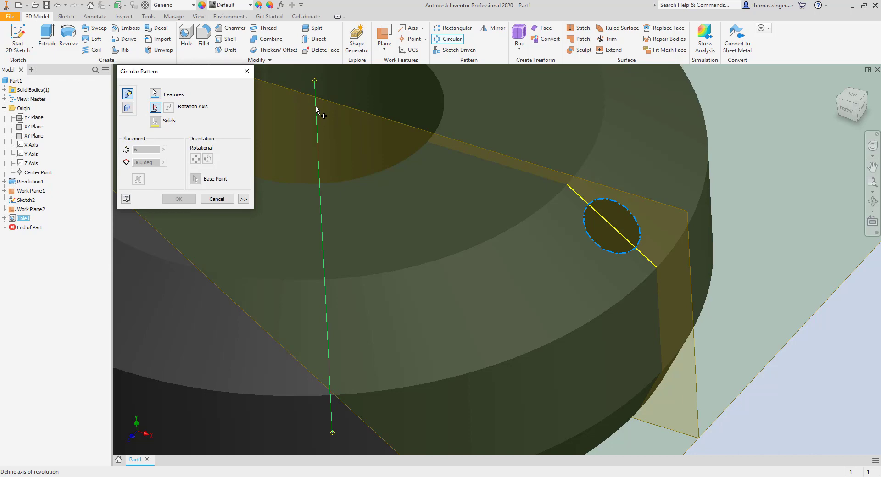
click(315, 106)
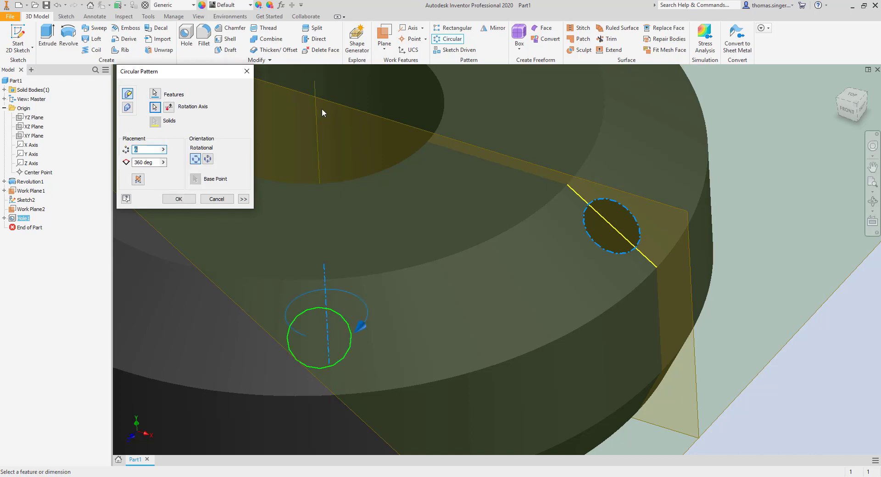
scroll(370, 133, down, 3)
scroll(371, 133, down, 3)
middle_drag(647, 175, 712, 235)
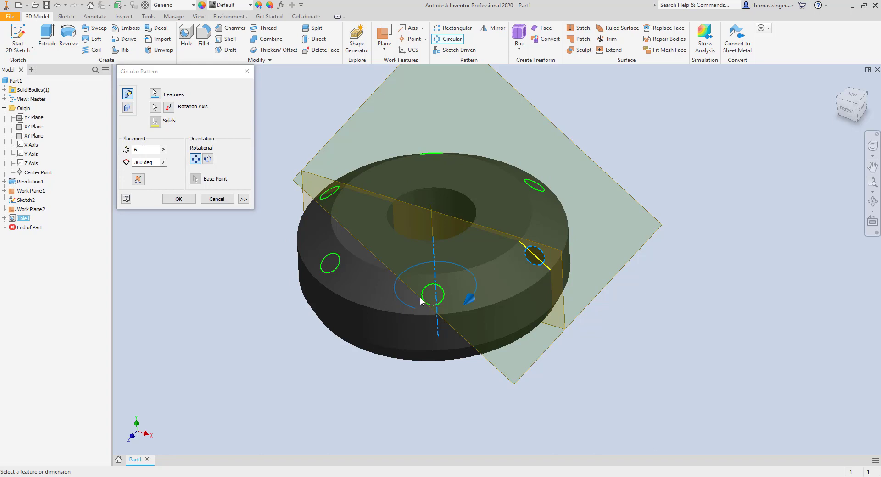
double_click(143, 150)
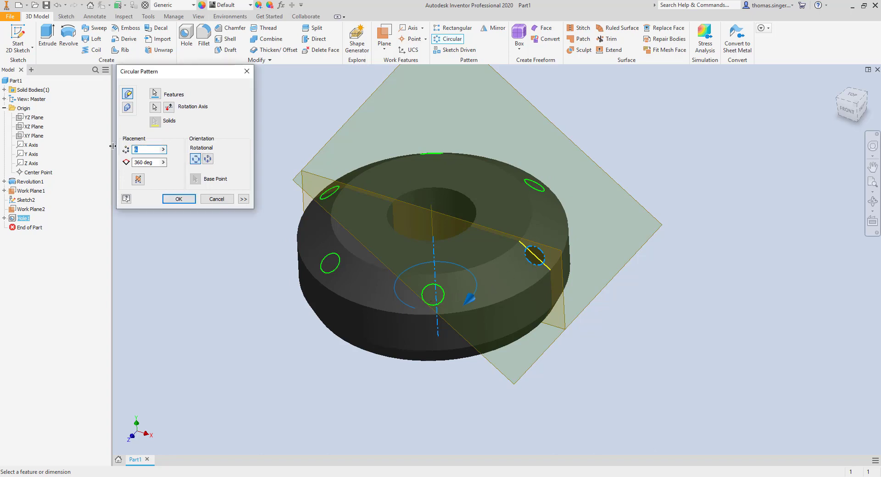
text(12)
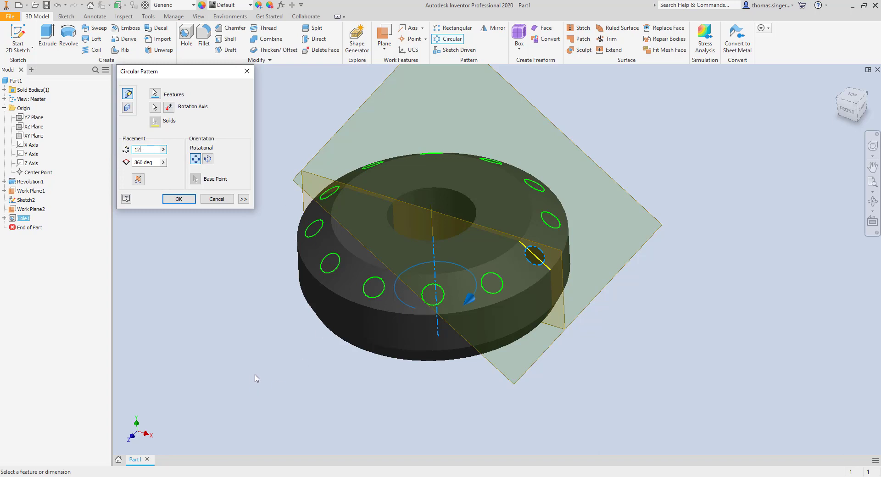
double_click(134, 150)
text(18)
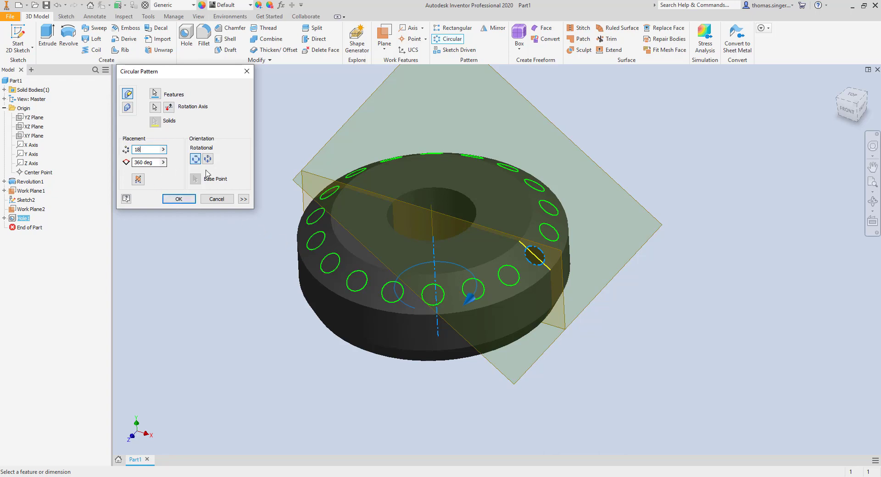
click(179, 201)
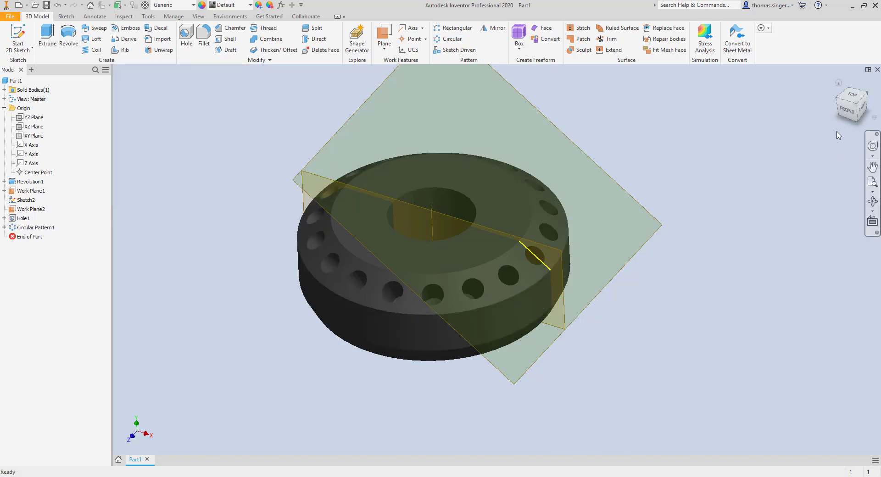
mouse_move(838, 136)
shift+middle_down()
mouse_move(807, 193)
mouse_move(770, 326)
mouse_move(725, 399)
shift+middle_up()
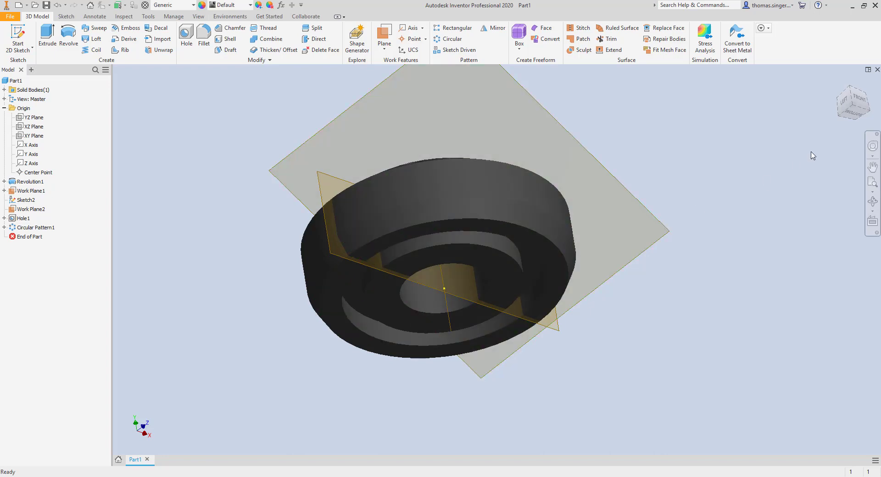
click(838, 84)
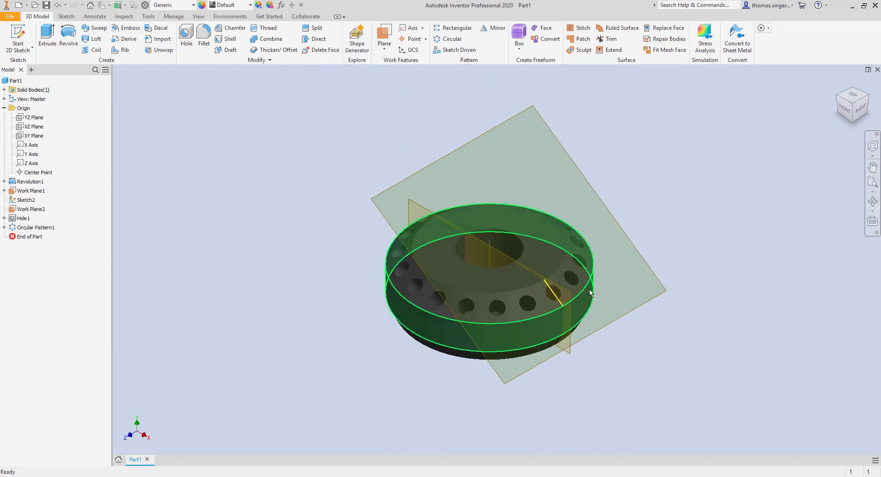
scroll(618, 293, up, 5)
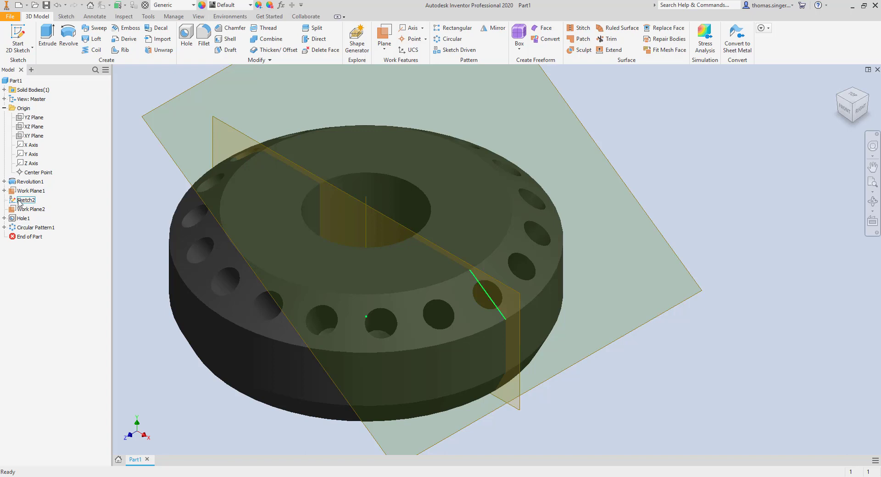
Turn off Sketch2's visibility so its helper chamfer line no longer shows
right_click(14, 202)
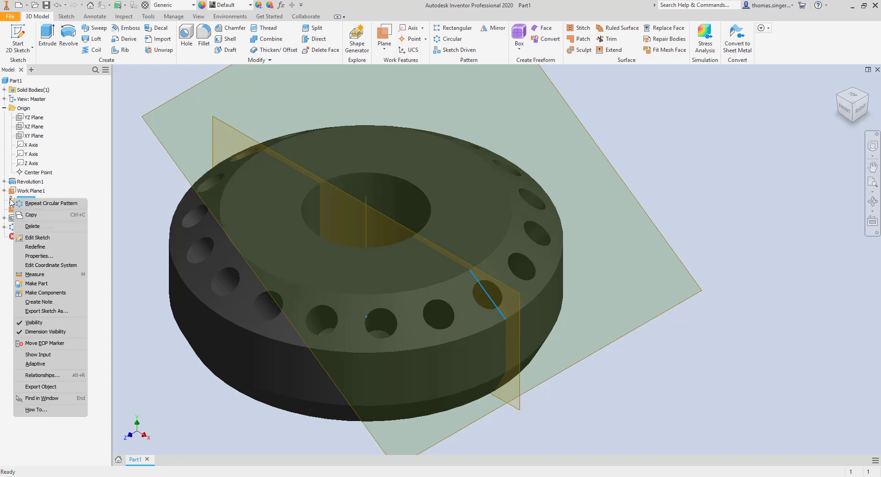
click(26, 324)
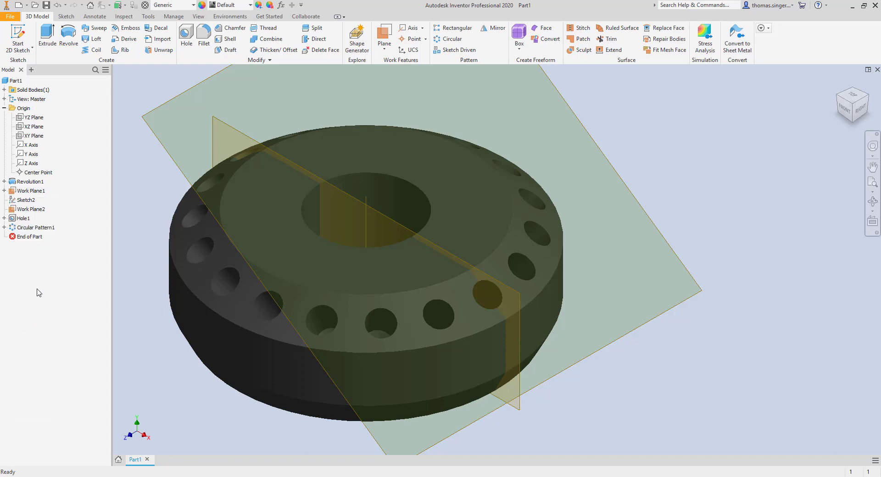